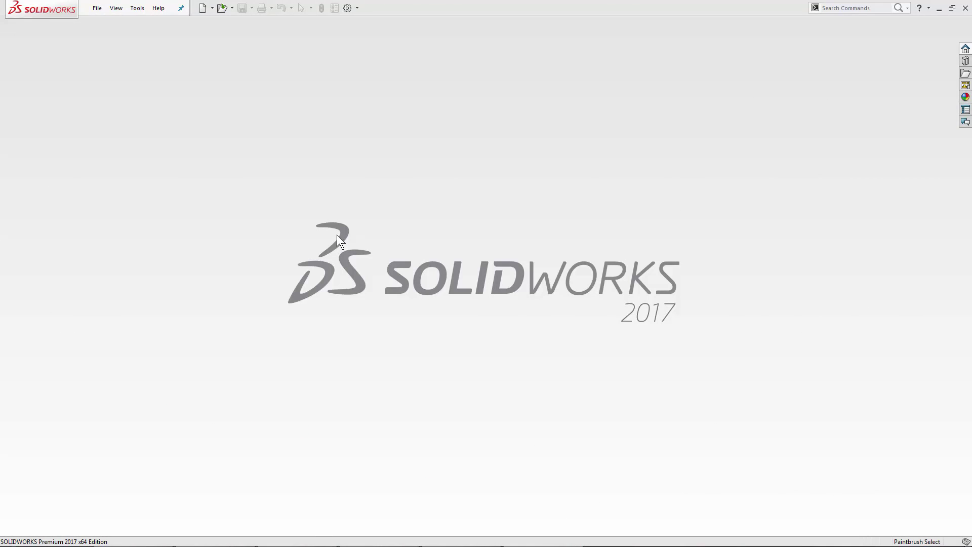
- Create a new part and import the mesh file "07 - Scan to Coordinate System Alignment.stl" into it
click(203, 8)
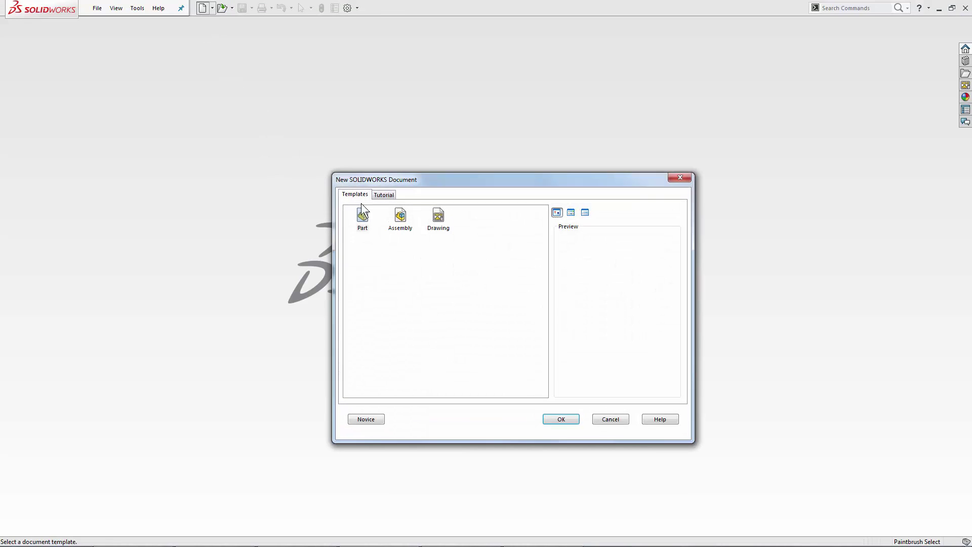
double_click(363, 218)
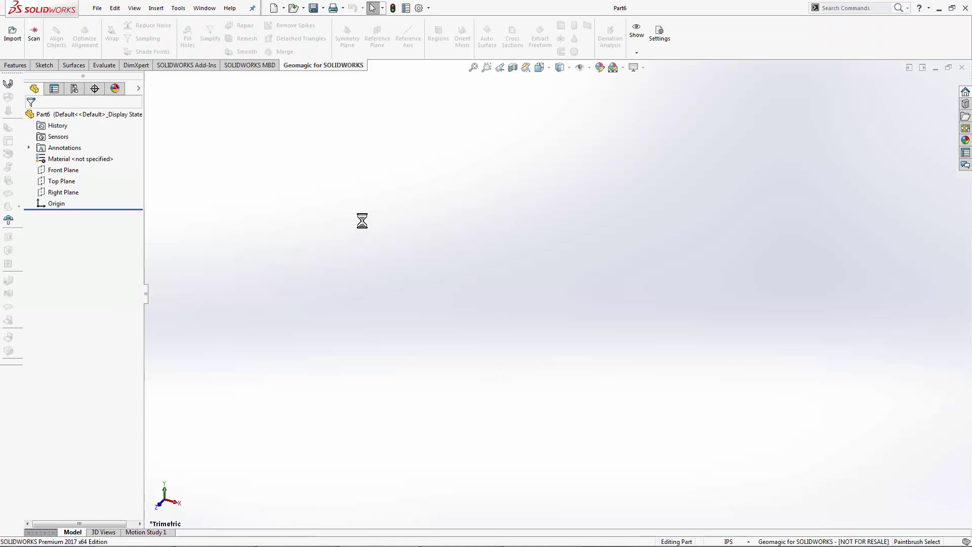
click(12, 34)
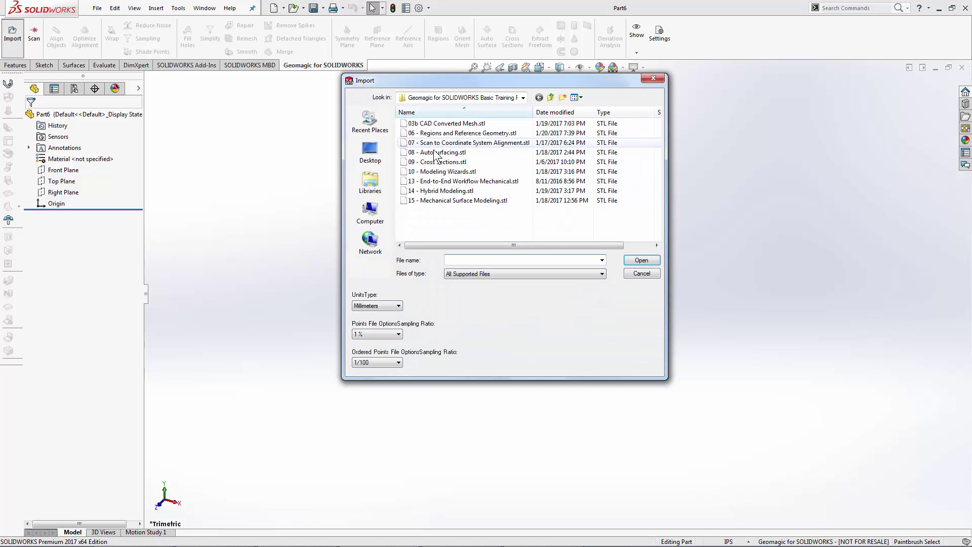
click(441, 145)
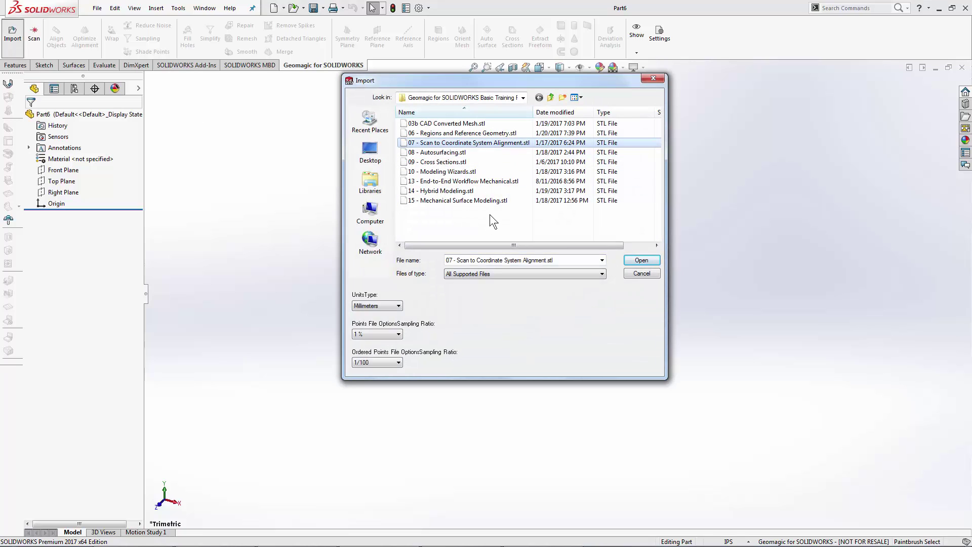
click(639, 261)
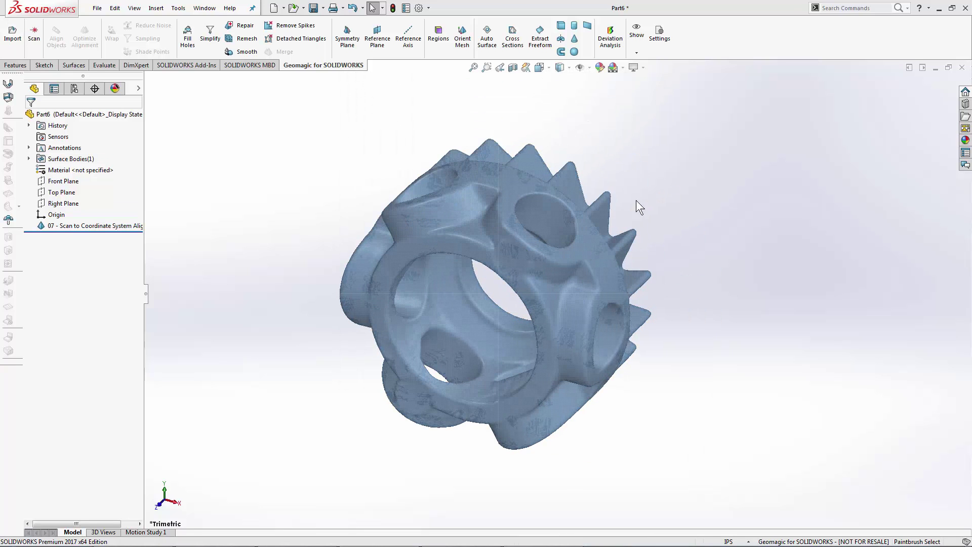
- Segment the imported mesh into regions using the default curvature sensitivity, connecting width and minimum area
mouse_move(667, 195)
middle_down()
mouse_move(594, 187)
mouse_move(520, 232)
mouse_move(728, 146)
mouse_move(603, 329)
mouse_move(474, 427)
mouse_move(486, 306)
mouse_move(531, 171)
middle_up()
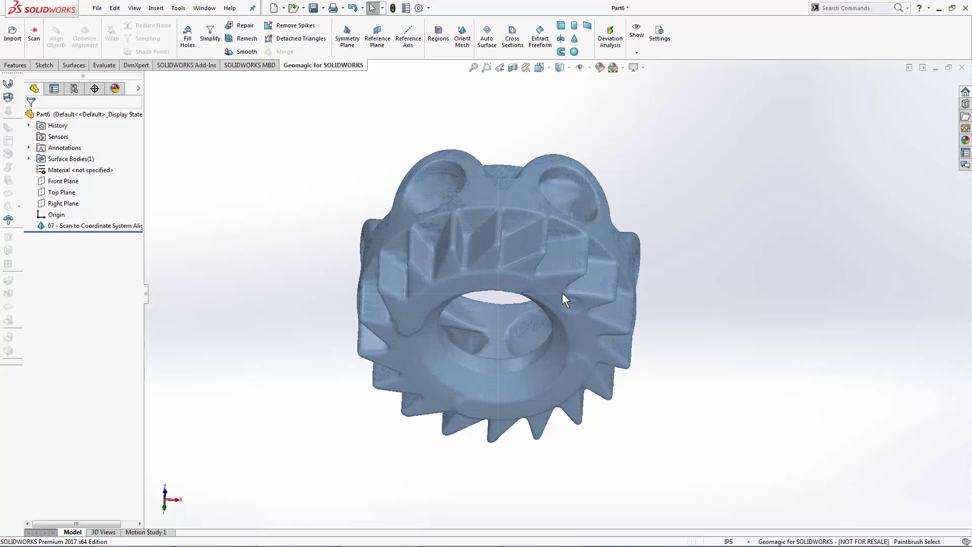
middle_drag(546, 254, 424, 205)
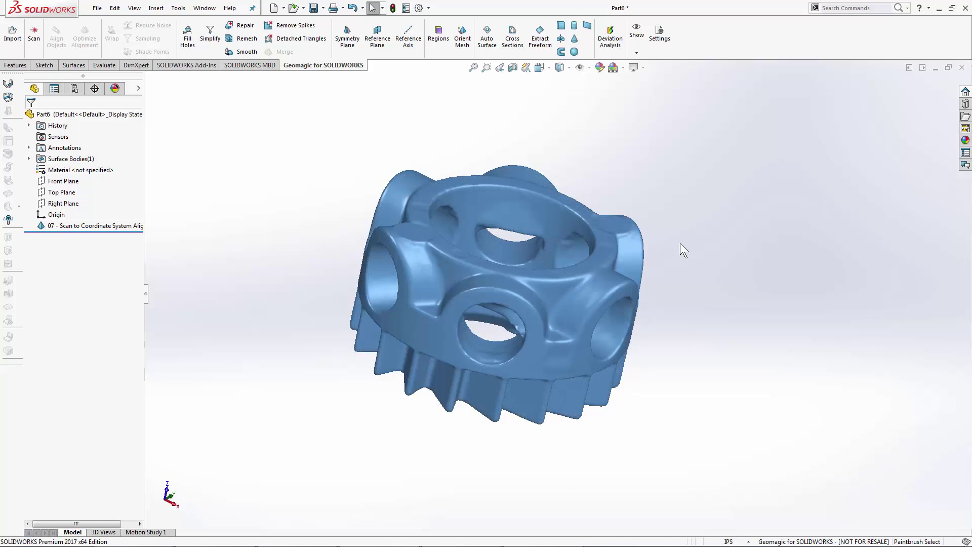
mouse_move(678, 280)
middle_down()
mouse_move(641, 288)
mouse_move(598, 343)
middle_up()
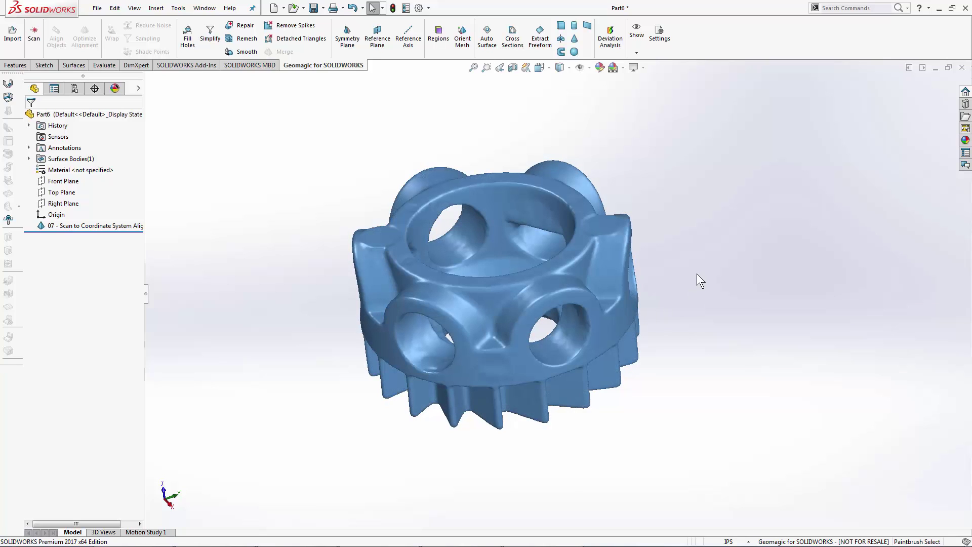
middle_drag(698, 251, 699, 235)
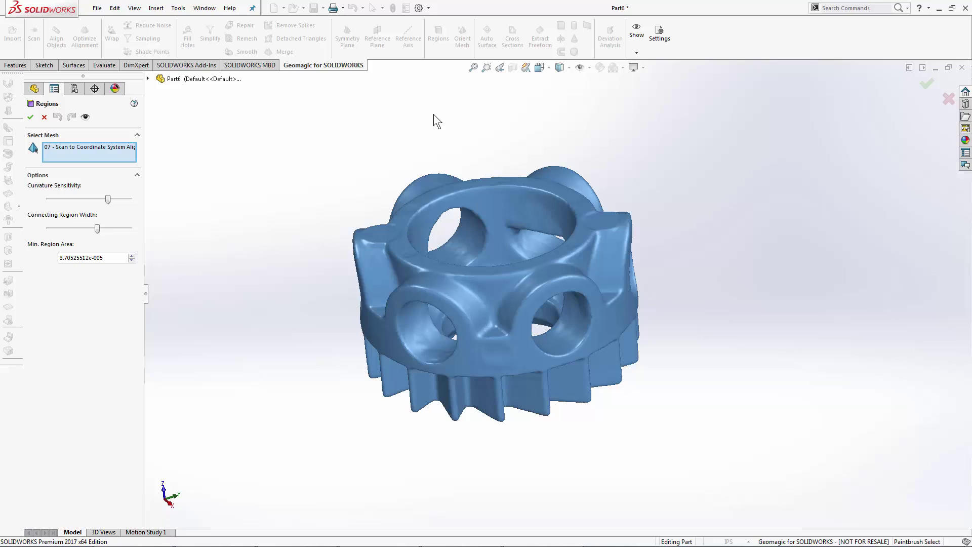
click(31, 119)
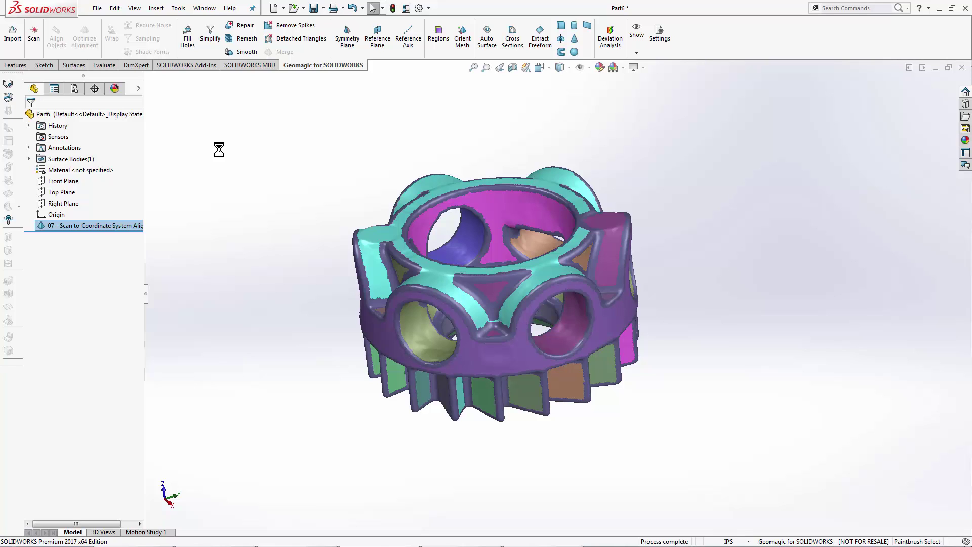
middle_drag(250, 154, 250, 154)
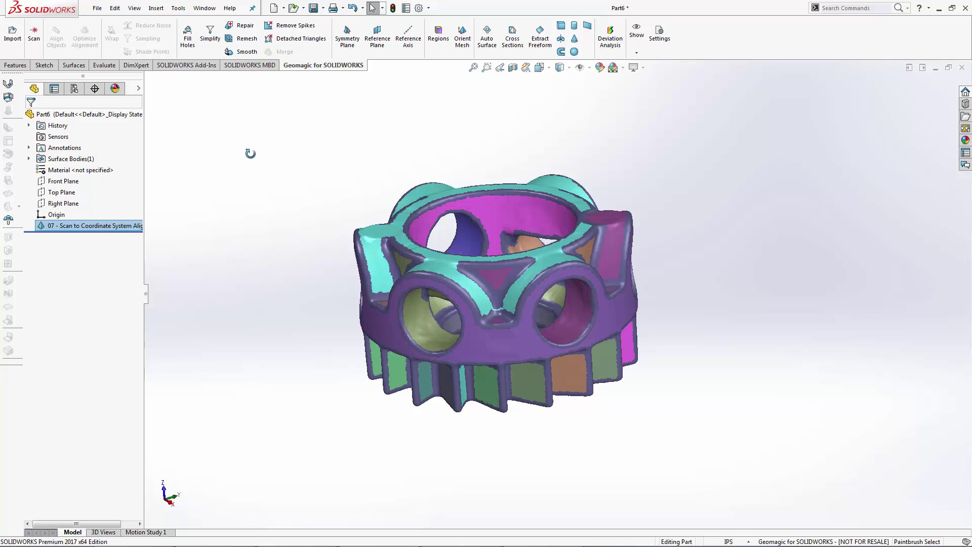
- Start Orient Mesh with selection limited to regions and assign the cylindrical region of a side hole as the X axis
click(466, 52)
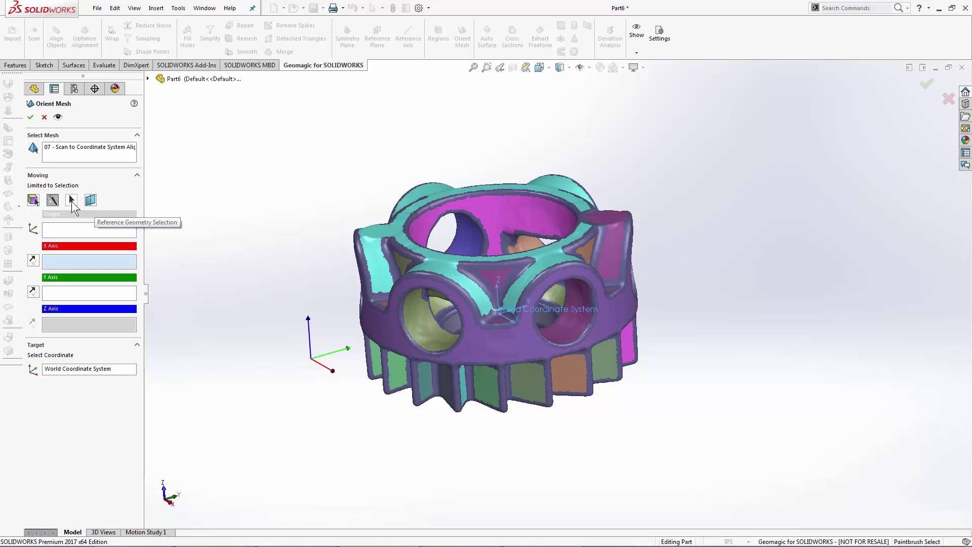
click(33, 200)
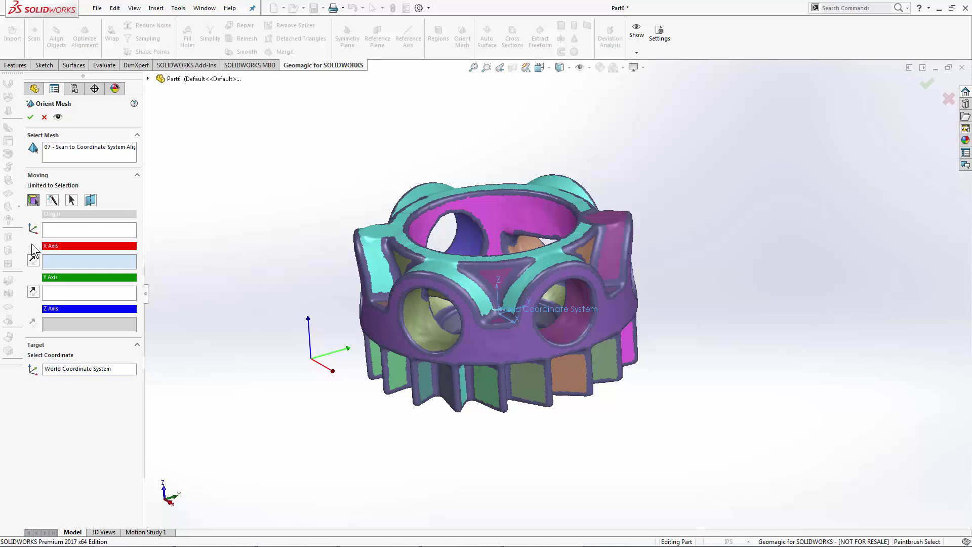
click(71, 231)
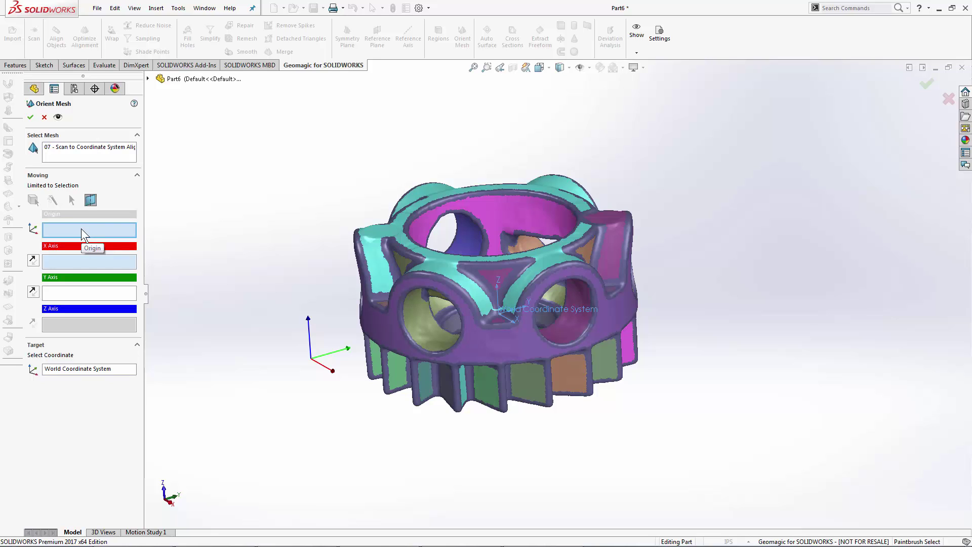
click(74, 259)
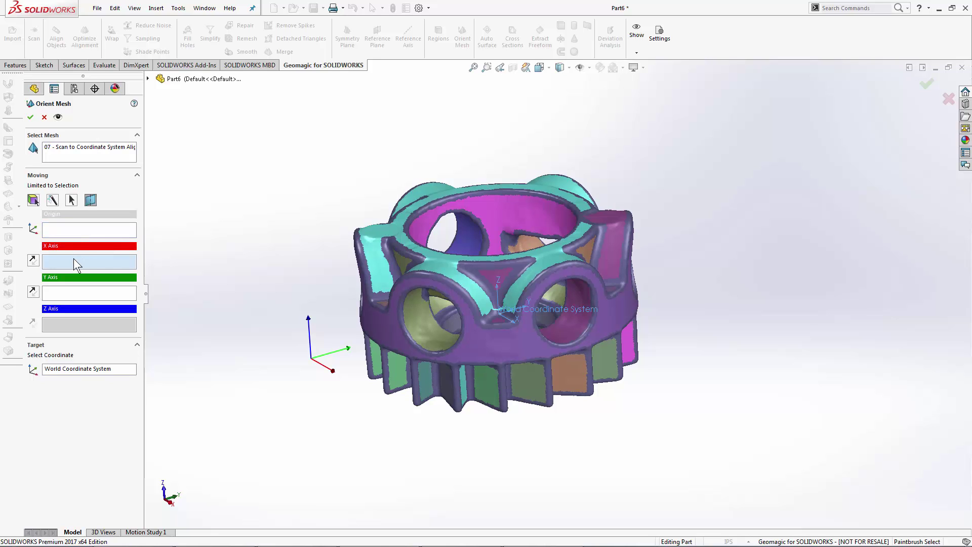
click(33, 201)
click(573, 330)
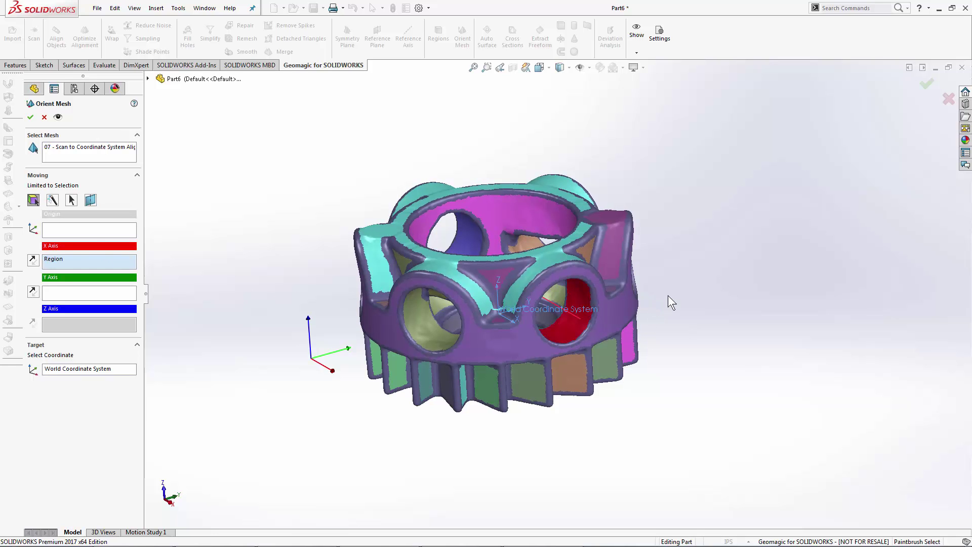
- Assign the flat ring-shaped region on the toothed face of the mesh as the Z axis
middle_drag(668, 296, 657, 323)
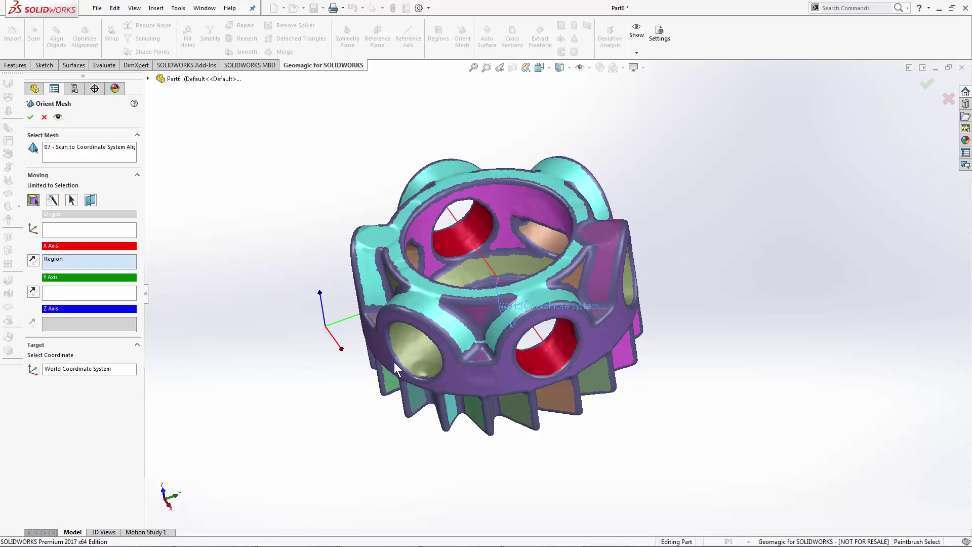
middle_drag(394, 362, 429, 332)
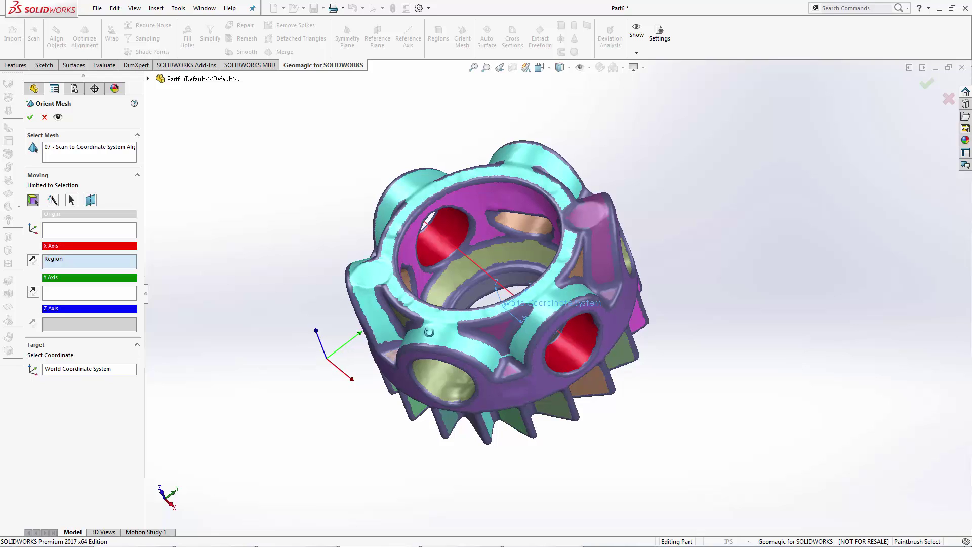
click(74, 325)
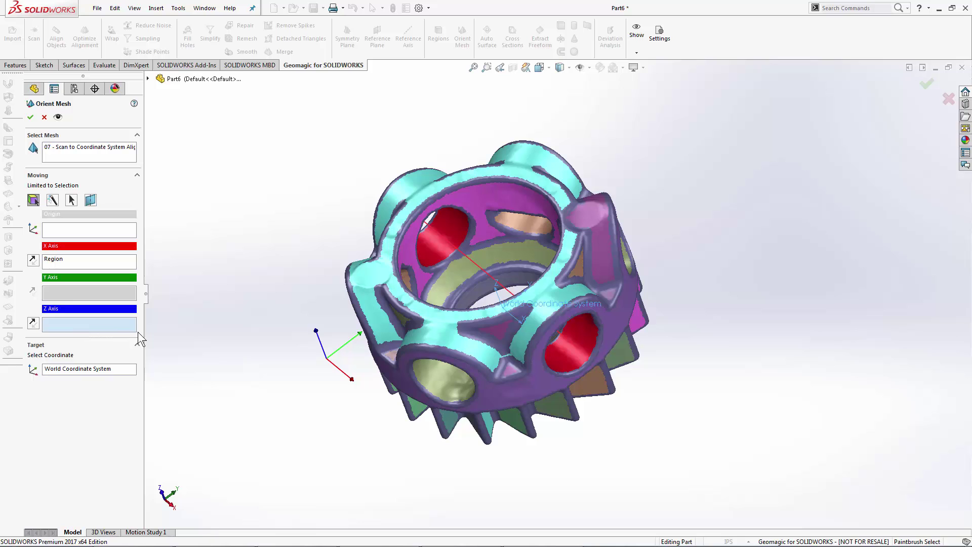
middle_drag(584, 451, 439, 334)
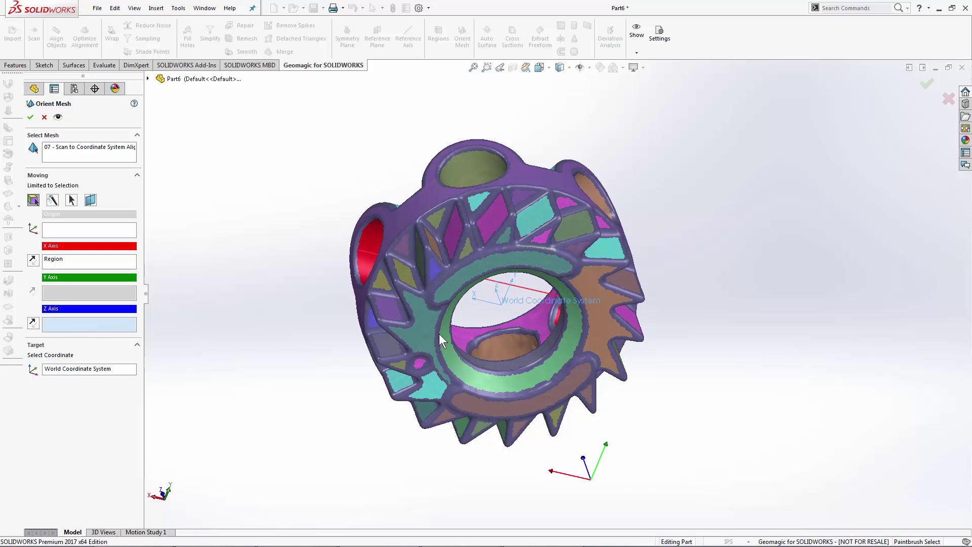
click(451, 285)
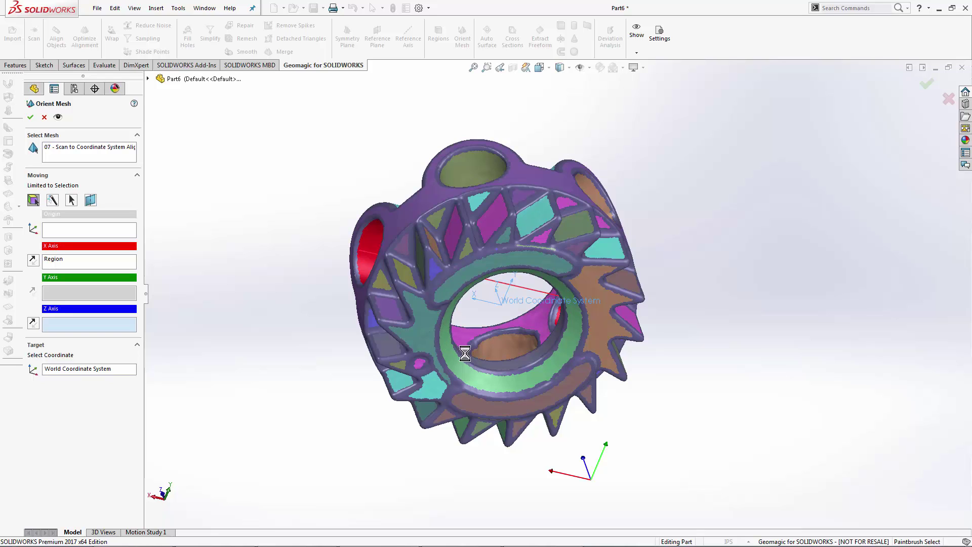
click(489, 408)
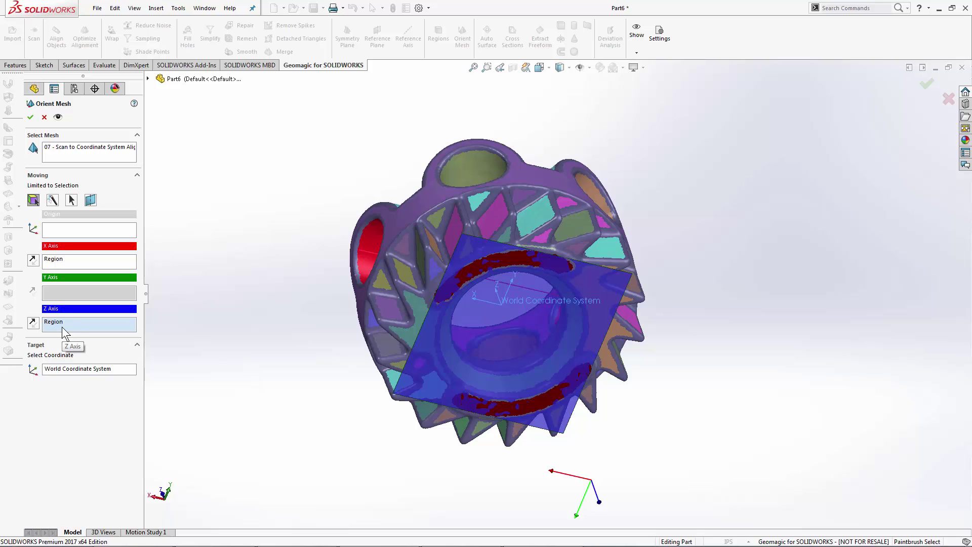
- Reverse the Z axis direction so it points away from the toothed face through the ring
middle_drag(558, 240, 564, 363)
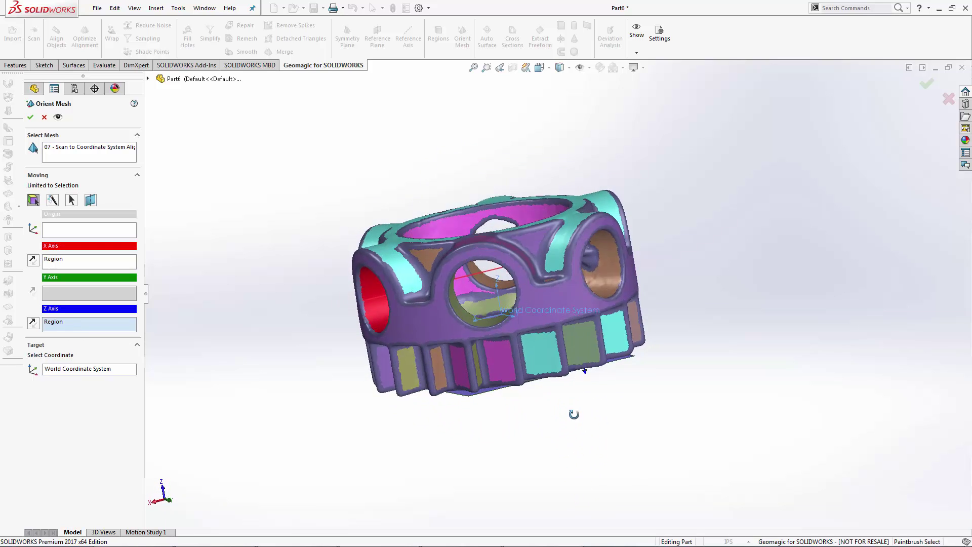
middle_drag(574, 414, 577, 442)
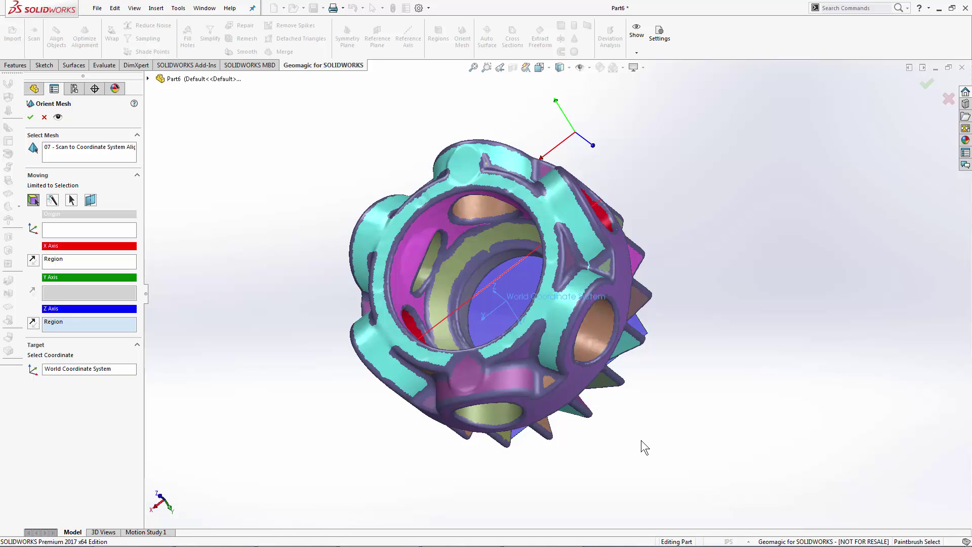
middle_drag(641, 439, 685, 459)
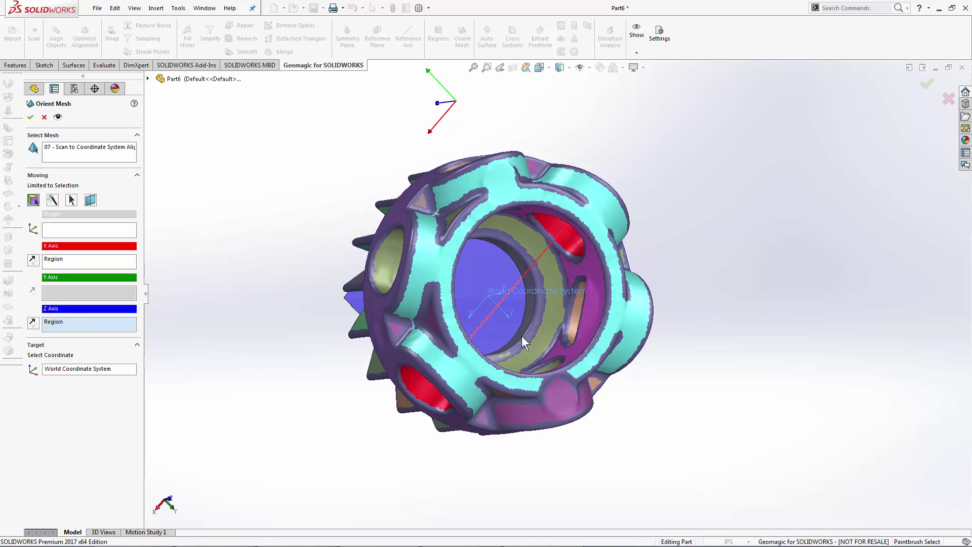
middle_drag(603, 314, 551, 314)
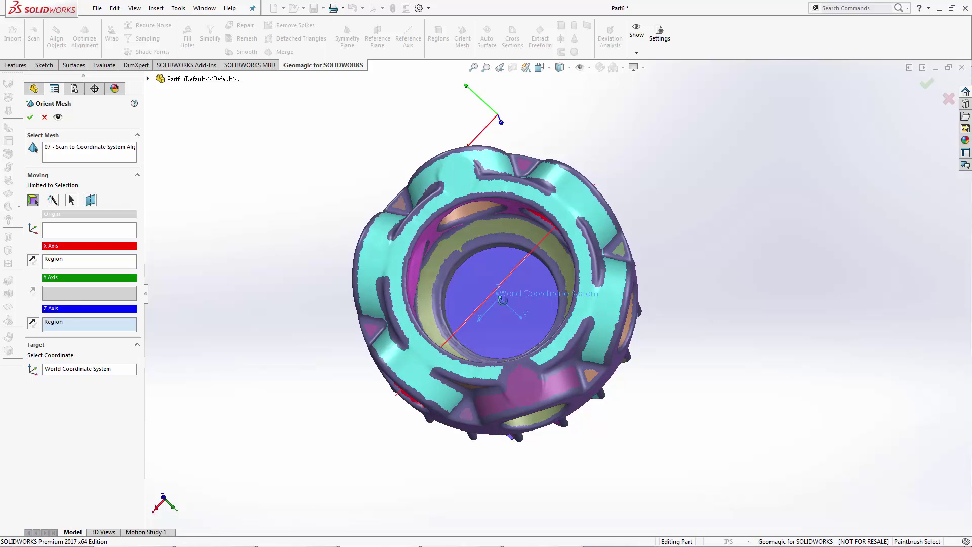
middle_drag(506, 307, 503, 276)
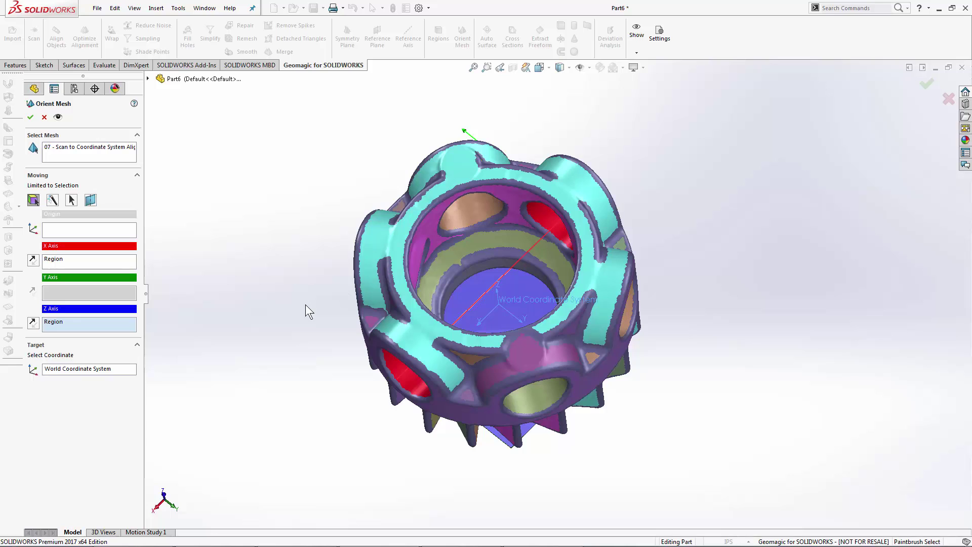
middle_drag(306, 310, 306, 277)
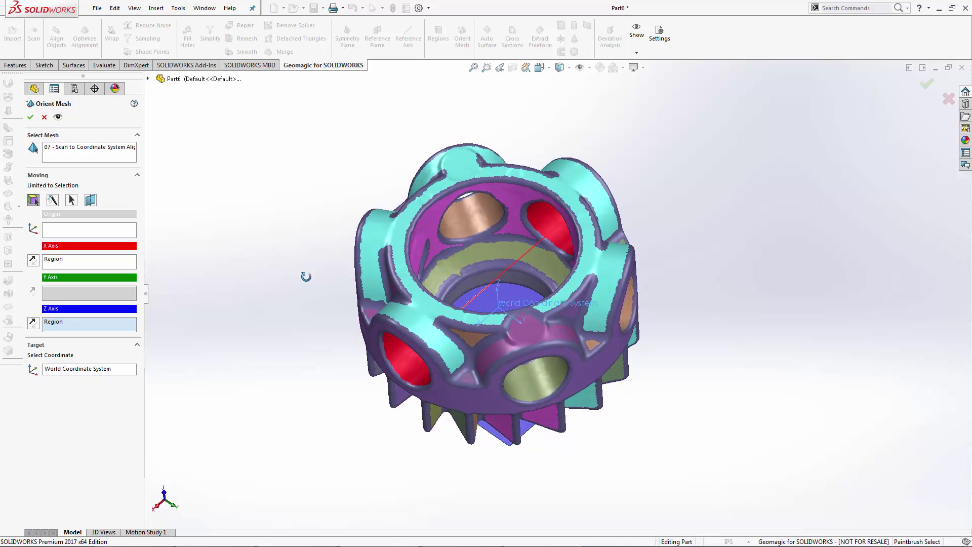
click(35, 325)
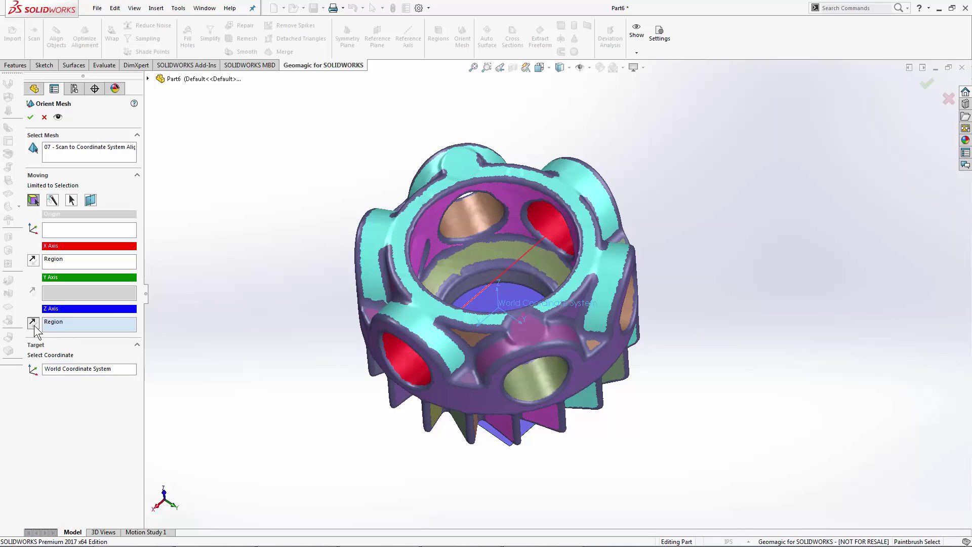
middle_drag(294, 327, 551, 293)
scroll(551, 294, up, 2)
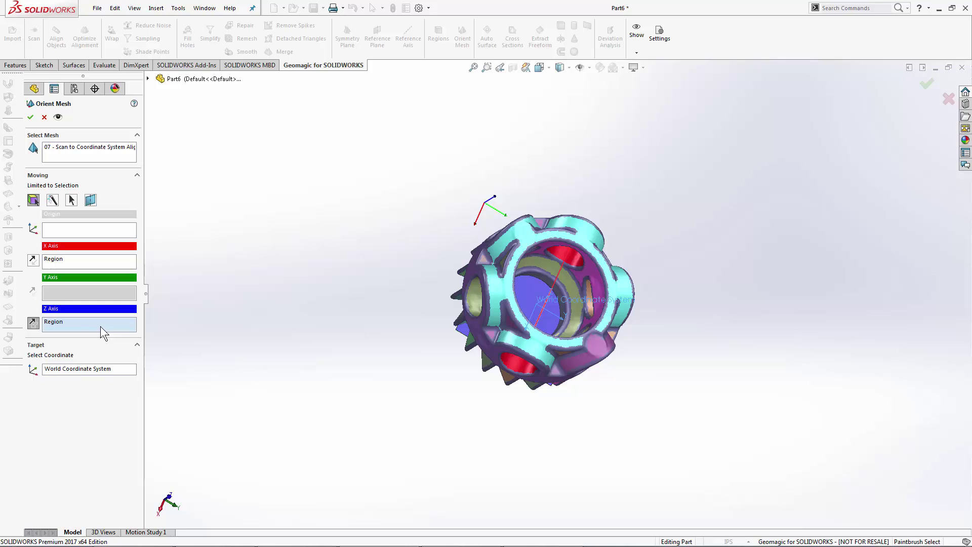
click(33, 324)
click(33, 324)
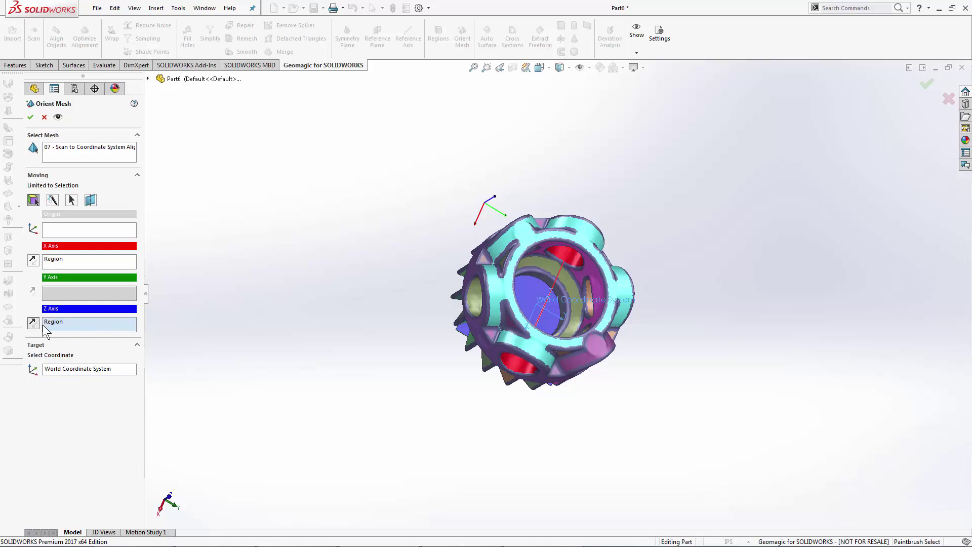
click(33, 322)
click(33, 322)
- Reverse the X axis direction and apply the mesh orientation to the World Coordinate System
click(33, 261)
click(34, 261)
click(33, 261)
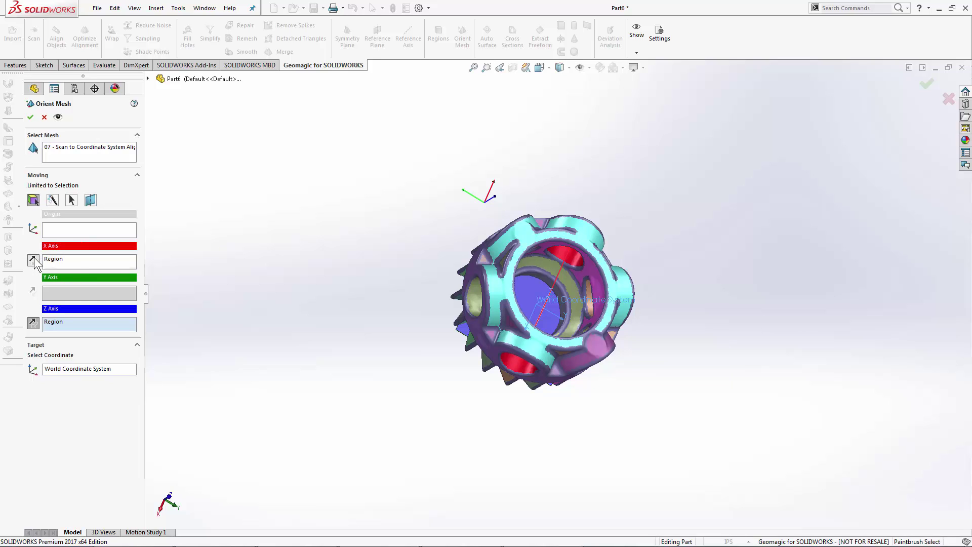
click(30, 118)
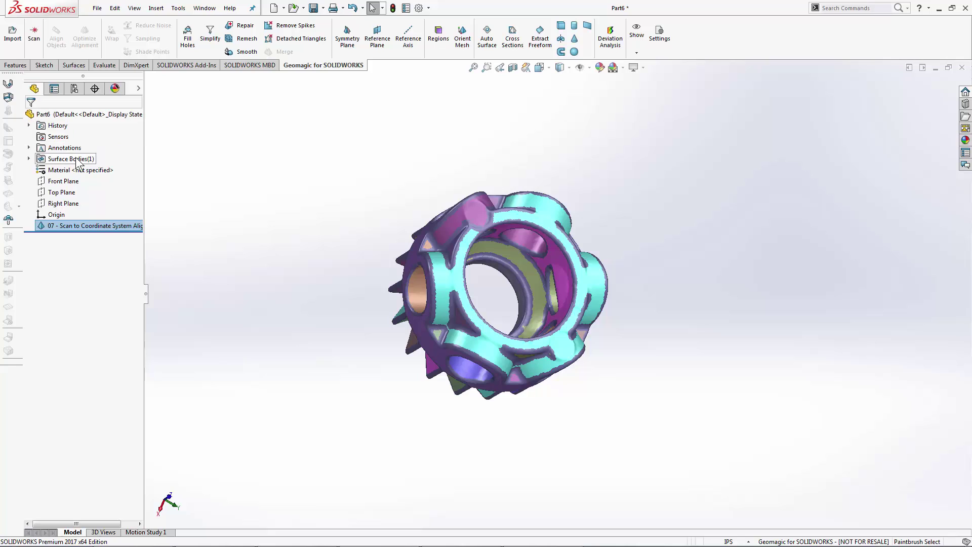
- Select the three default planes and the origin to examine where they lie relative to the mesh, and clear the selection
click(63, 181)
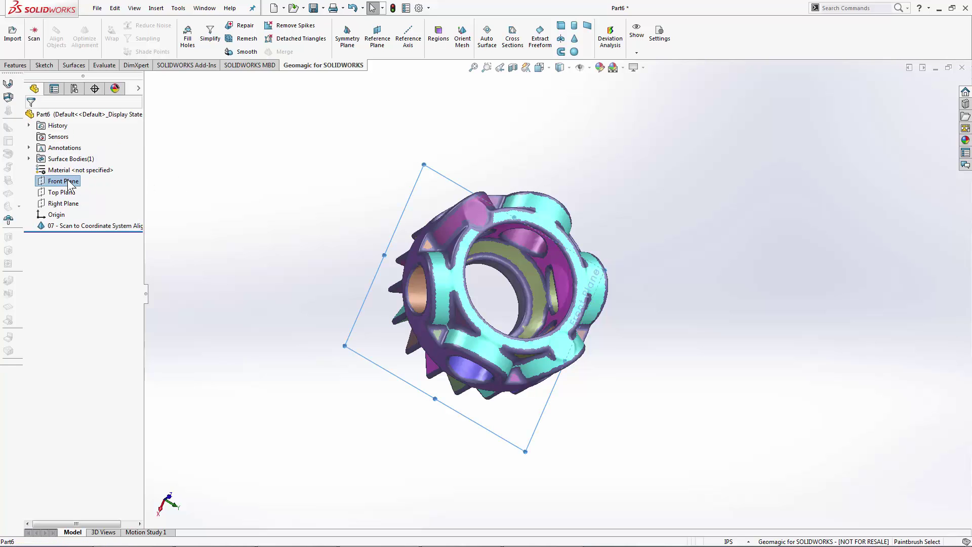
shift+click(56, 215)
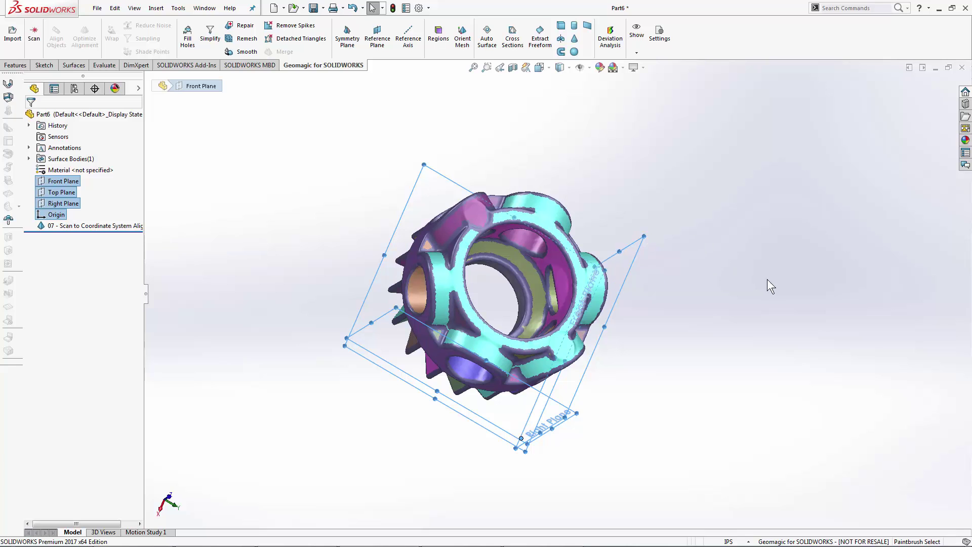
middle_drag(769, 281, 767, 254)
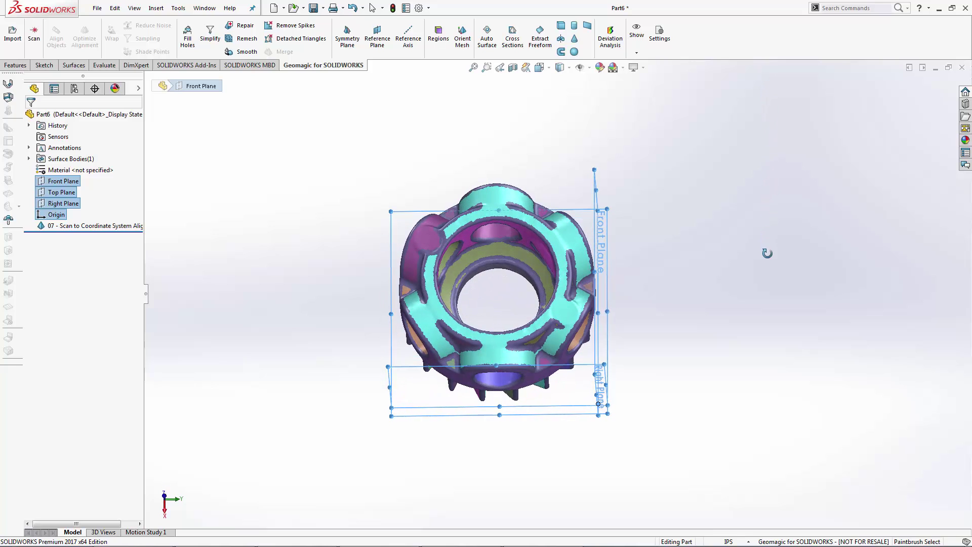
key(Escape)
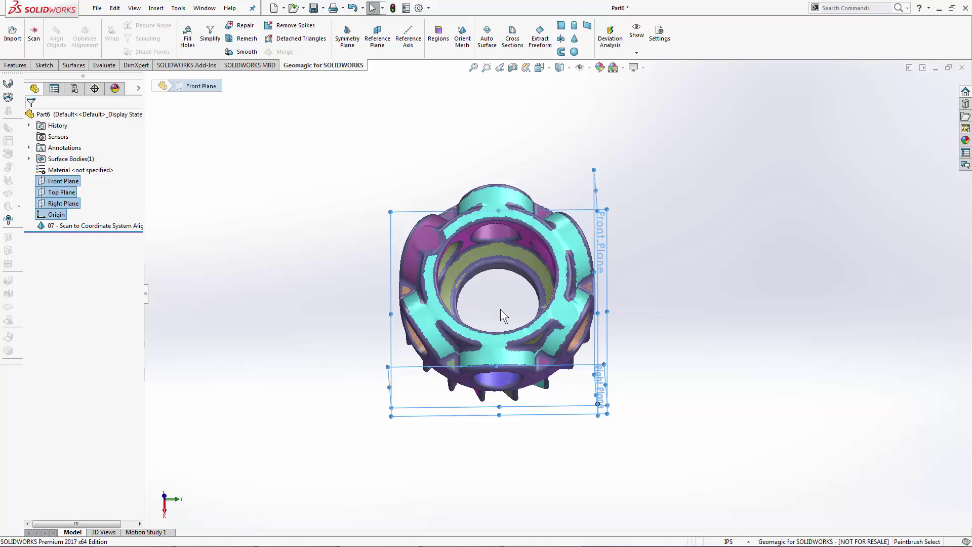
click(709, 303)
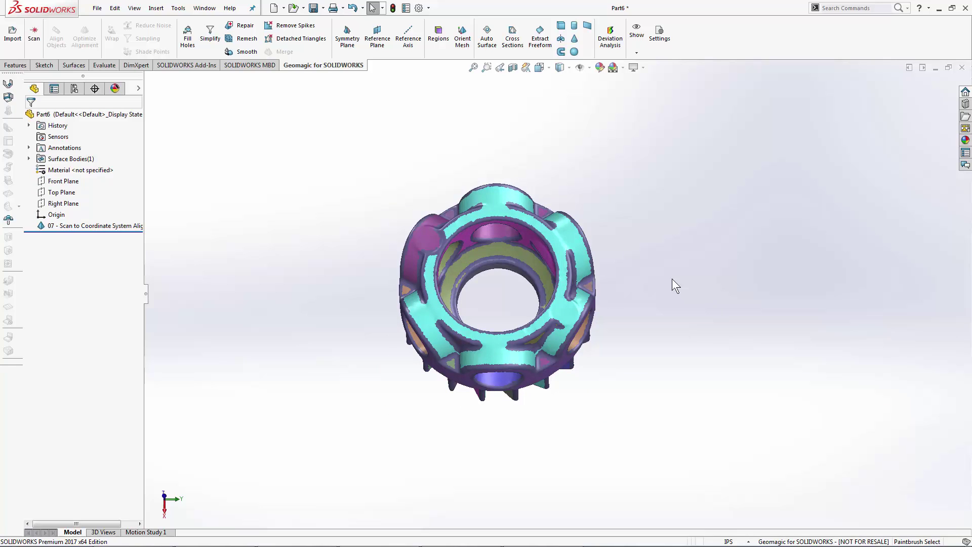
- Create a Geomagic reference axis by fitting a cylinder to the outer cylindrical region around the side holes
middle_drag(493, 178, 501, 254)
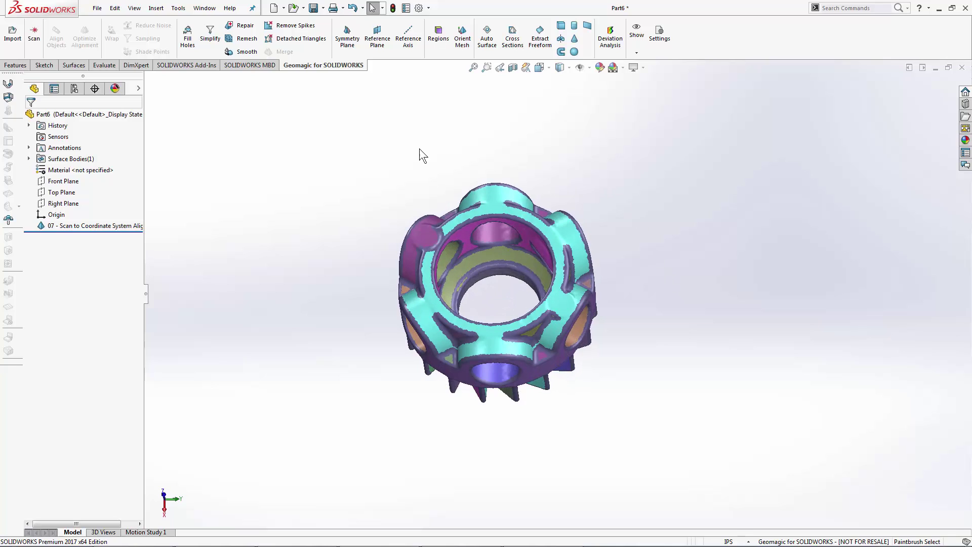
middle_drag(418, 145, 415, 77)
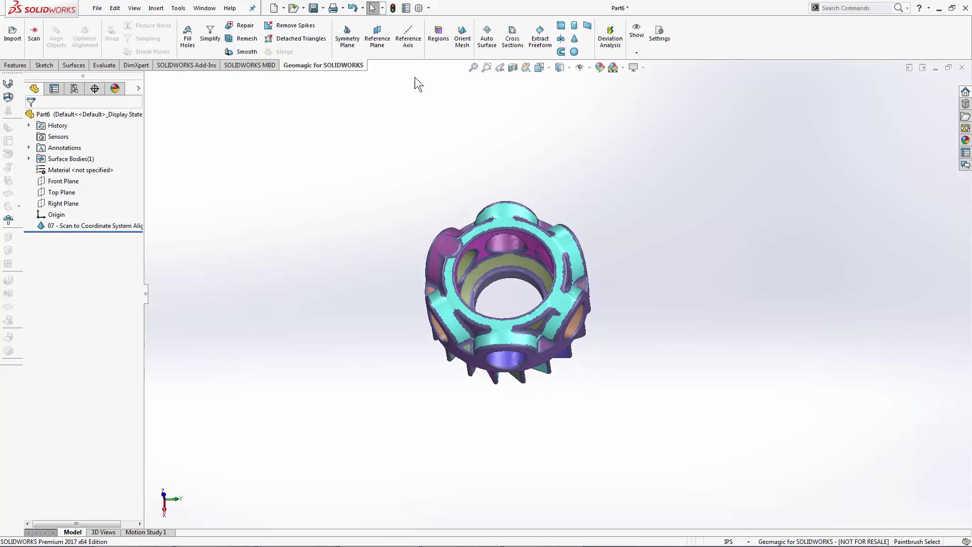
click(410, 46)
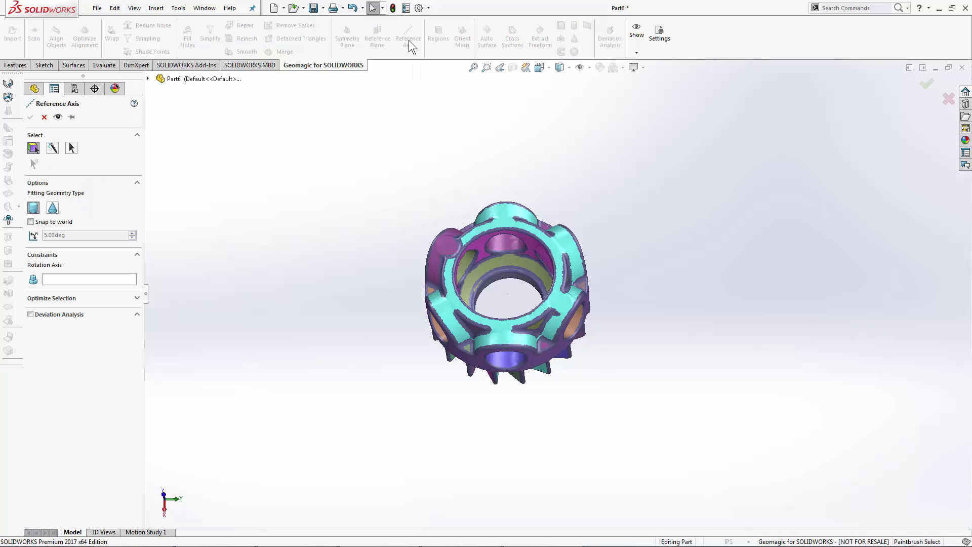
middle_drag(439, 120, 606, 185)
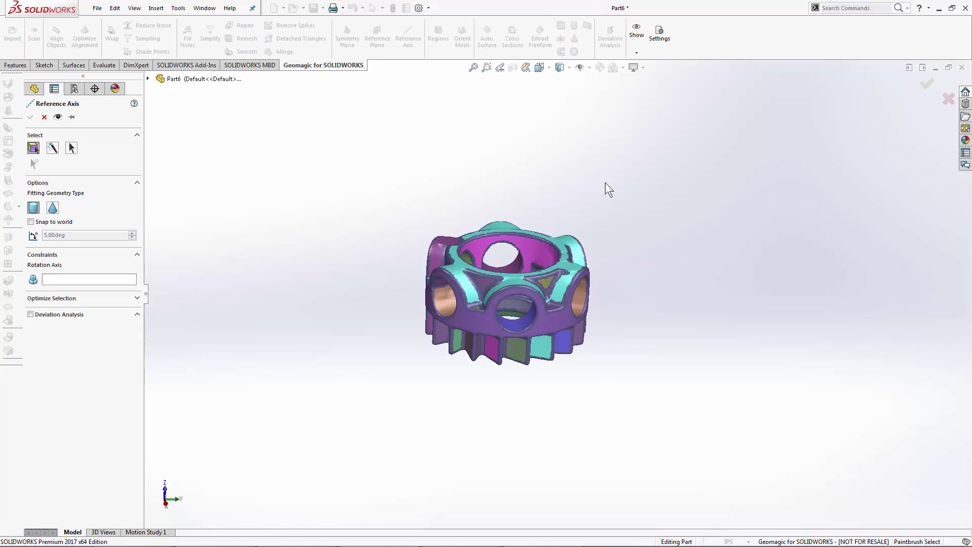
mouse_move(547, 332)
middle_down()
mouse_move(442, 365)
mouse_move(421, 382)
mouse_move(499, 382)
mouse_move(521, 423)
mouse_move(511, 408)
middle_up()
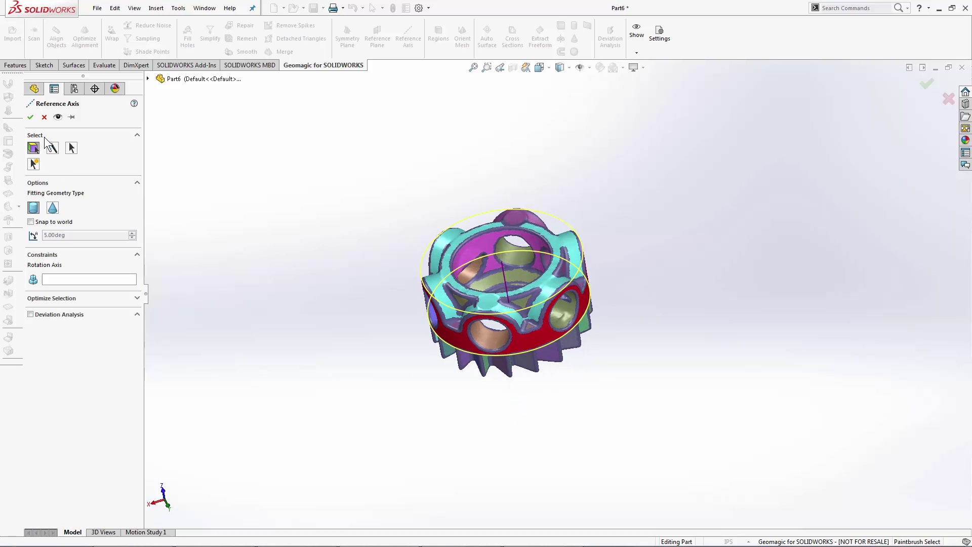
click(30, 118)
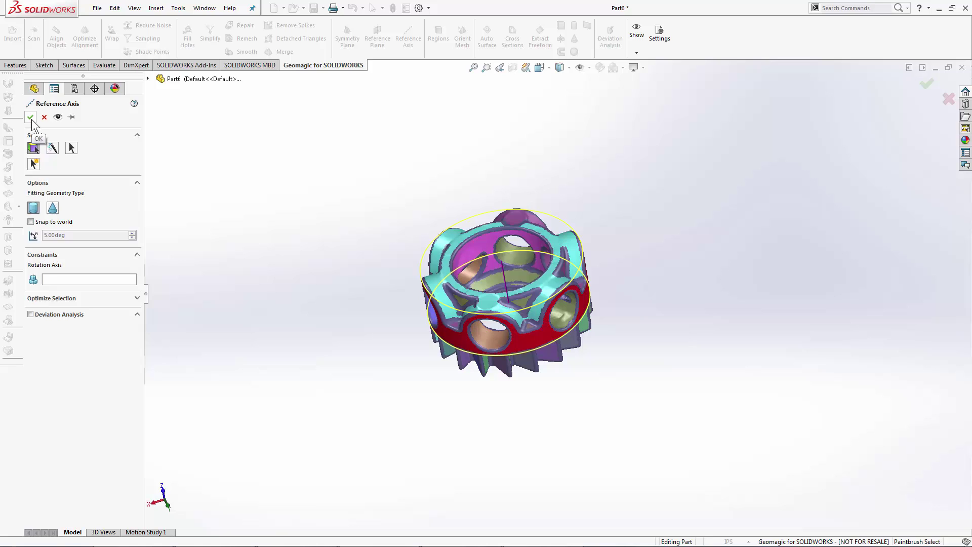
middle_drag(428, 199, 431, 194)
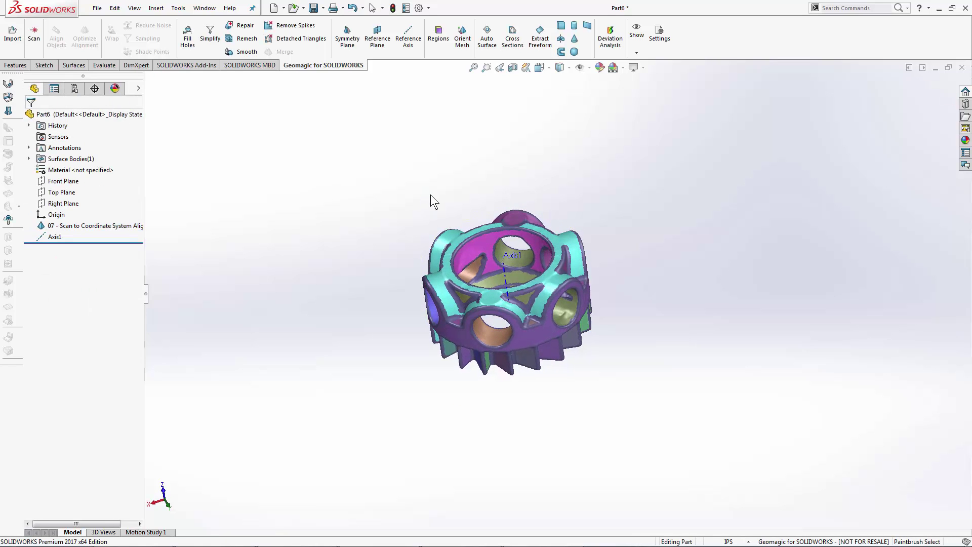
- Create a Geomagic reference plane fitted to the two flat arc-shaped regions on opposite sides of the toothed face's central bore
click(376, 45)
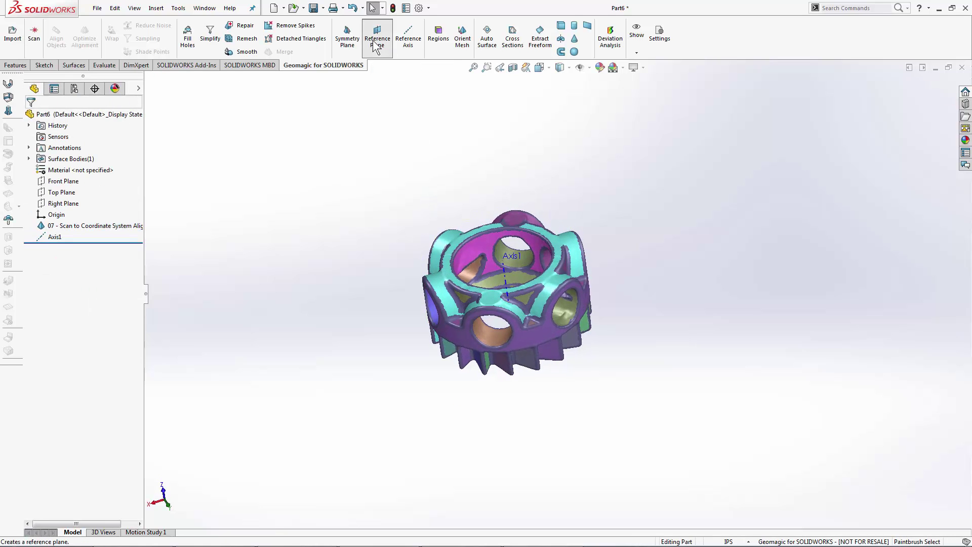
middle_drag(525, 387, 514, 201)
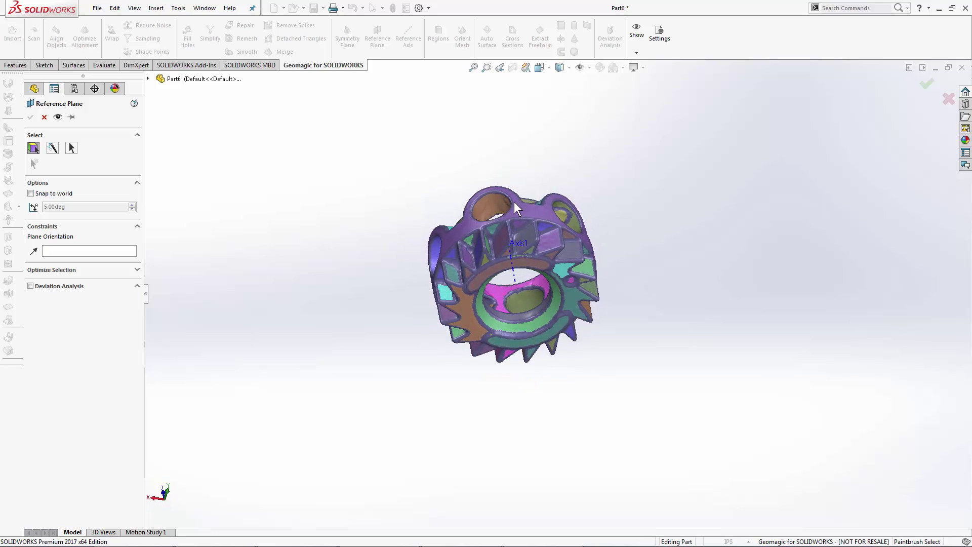
scroll(506, 269, down, 3)
click(506, 263)
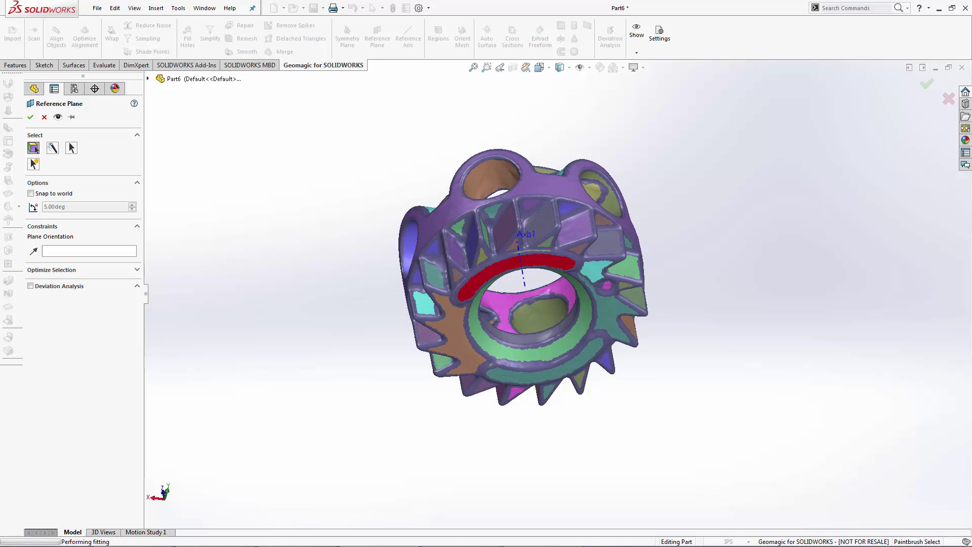
click(530, 378)
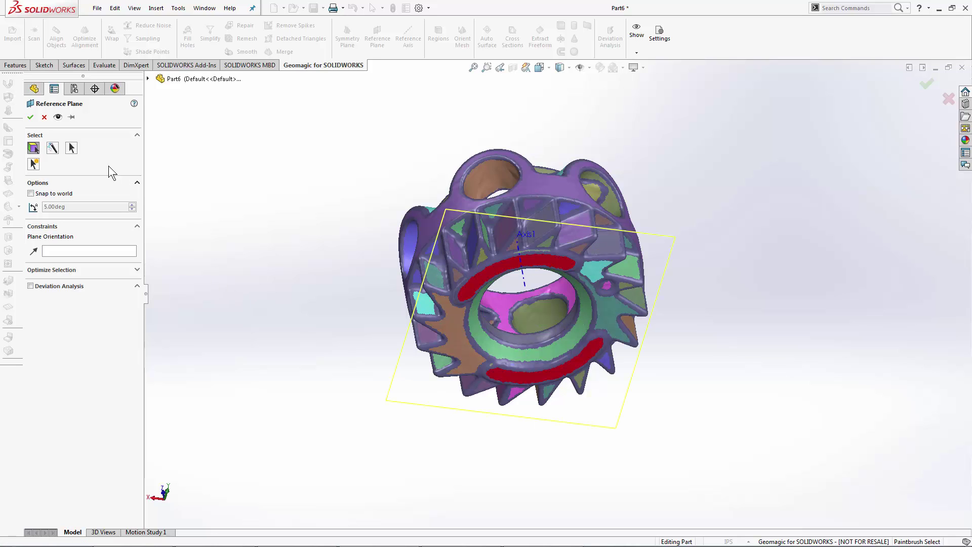
click(30, 117)
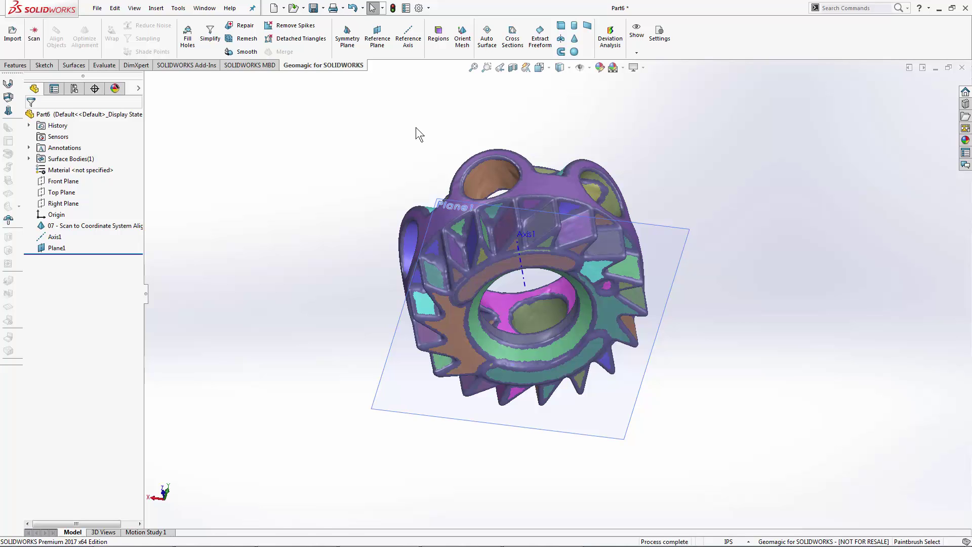
middle_drag(417, 135, 391, 252)
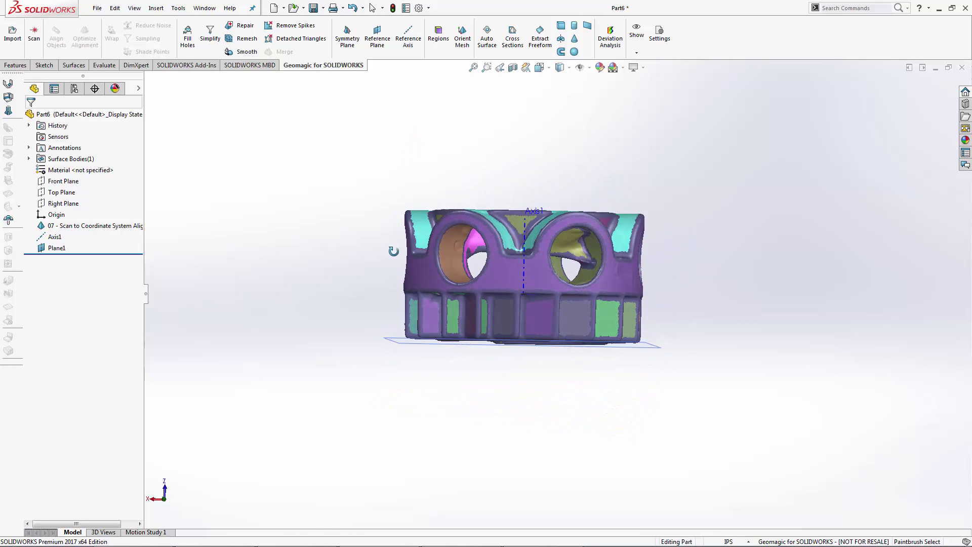
key(Escape)
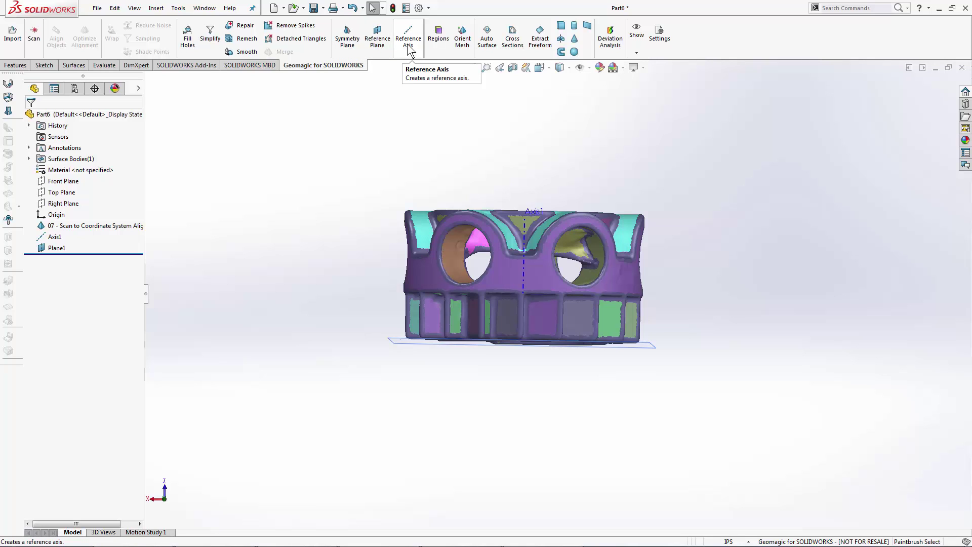
- Create a reference point at the intersection of the mesh's central axis and the plane on the toothed face
click(16, 66)
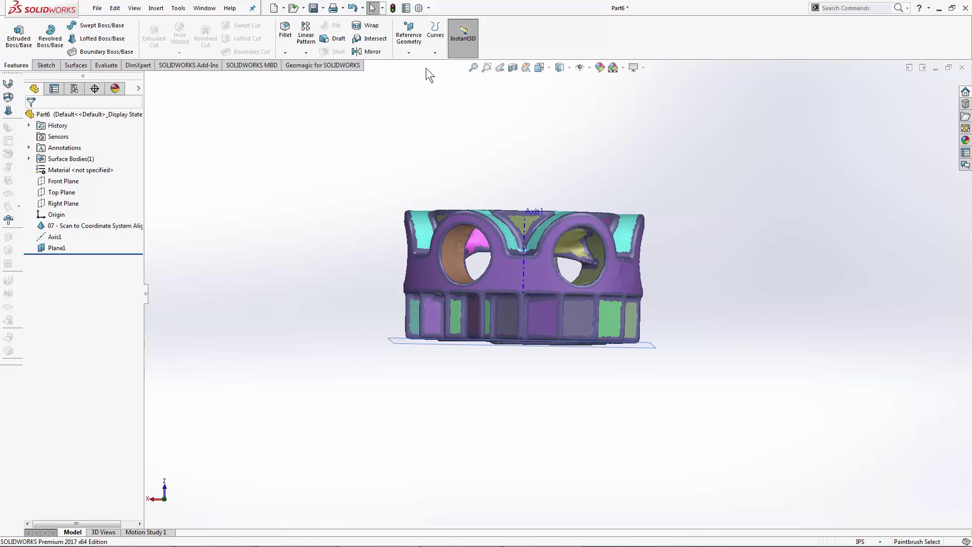
click(409, 52)
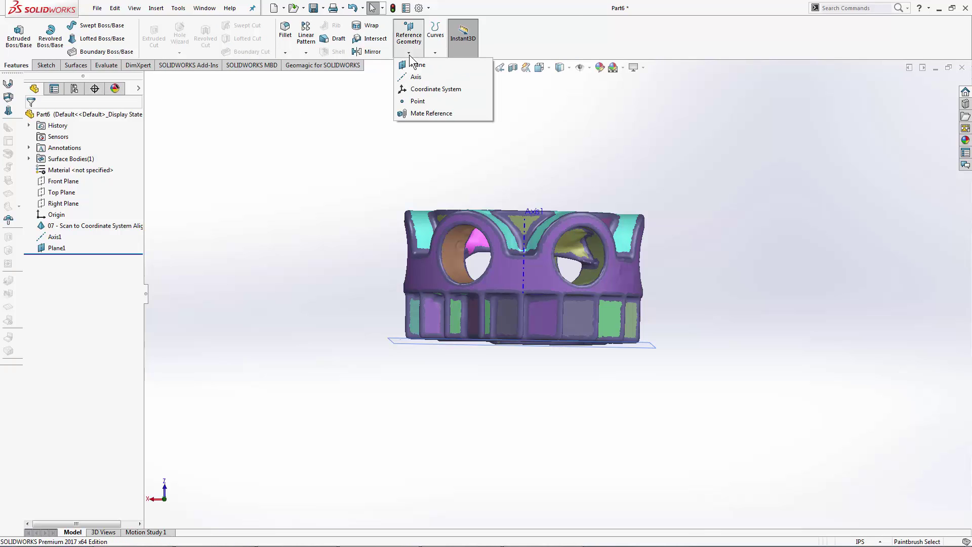
click(421, 101)
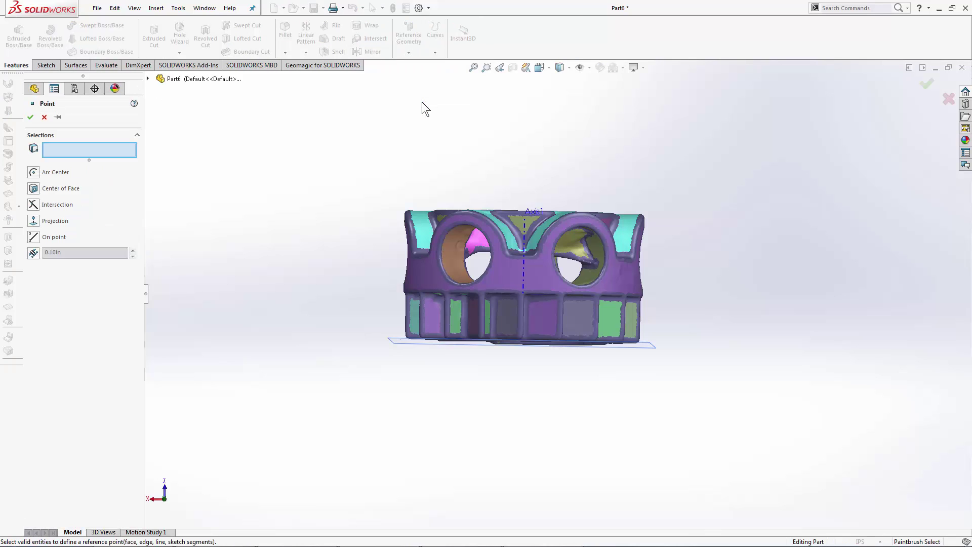
click(33, 204)
middle_drag(526, 143, 531, 213)
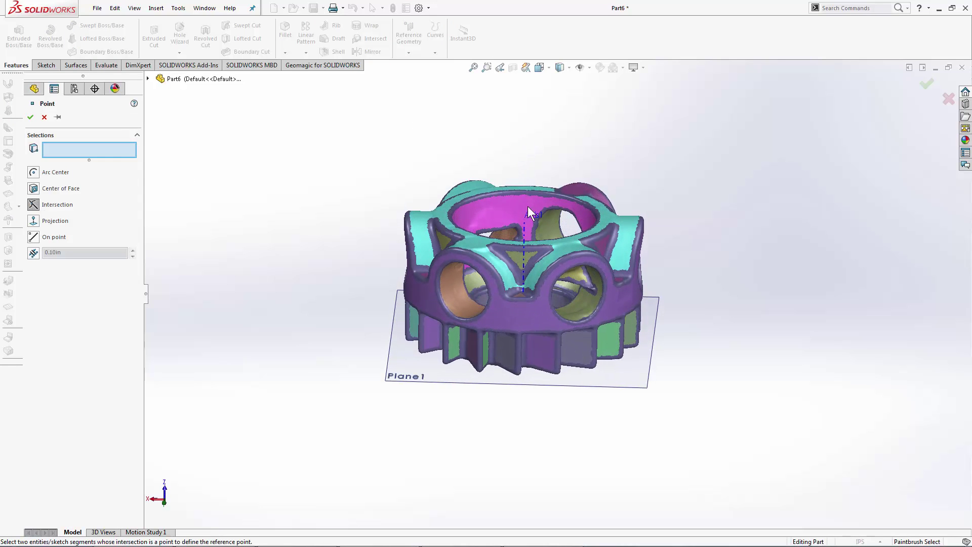
click(525, 231)
click(652, 368)
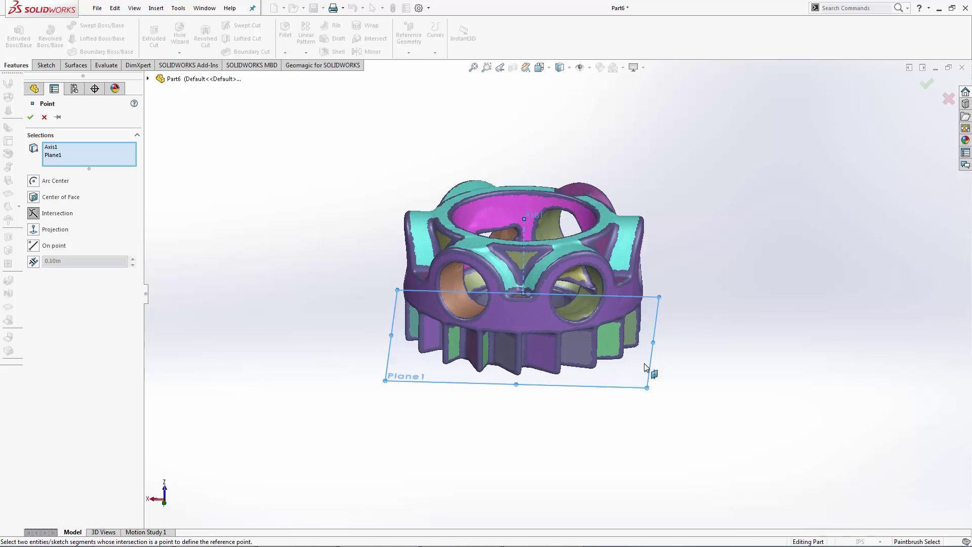
middle_drag(751, 204, 728, 207)
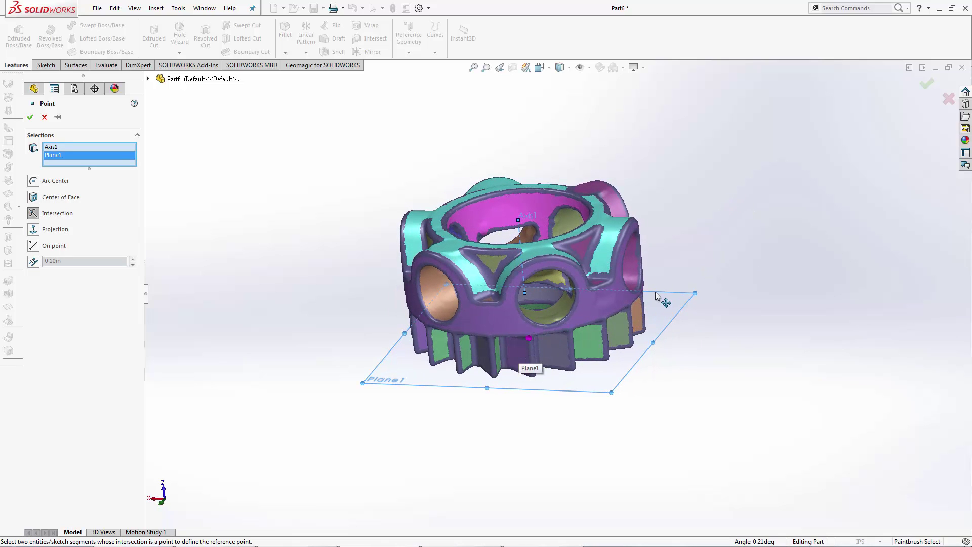
click(31, 117)
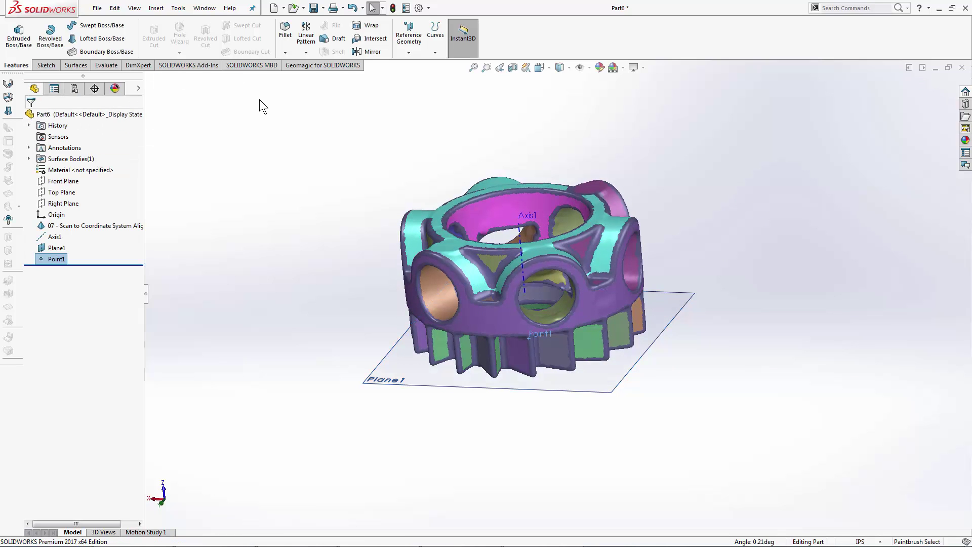
- Start Orient Mesh and assign the new reference point as the moving origin
click(333, 68)
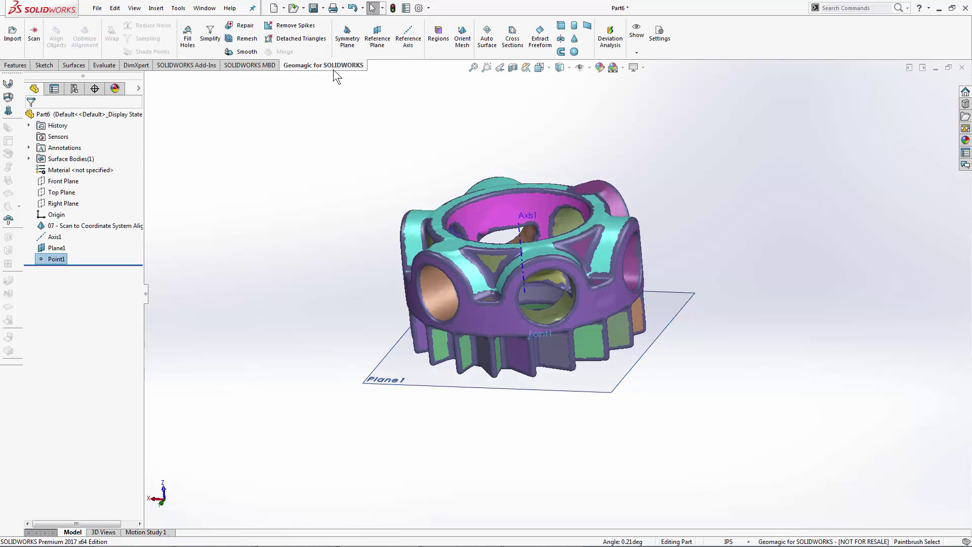
click(461, 51)
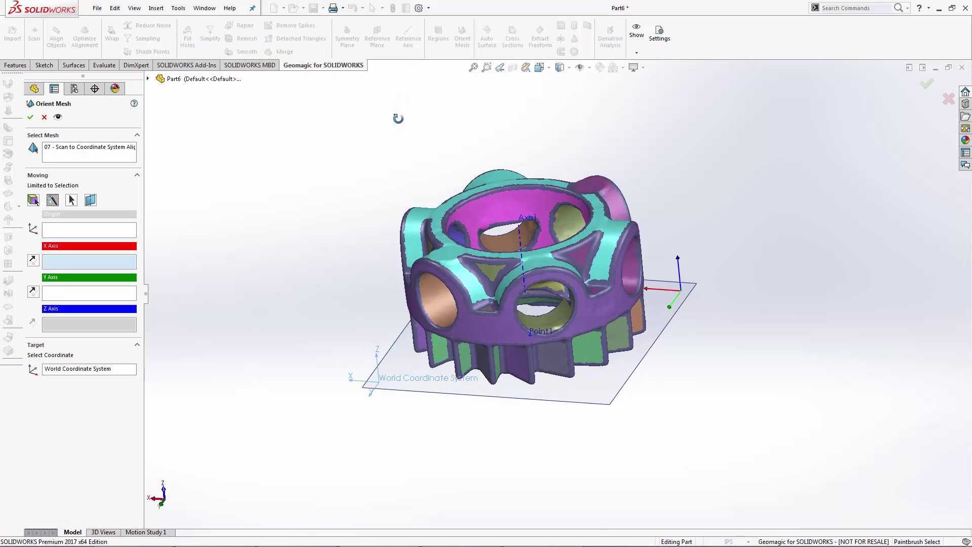
middle_drag(399, 118, 391, 225)
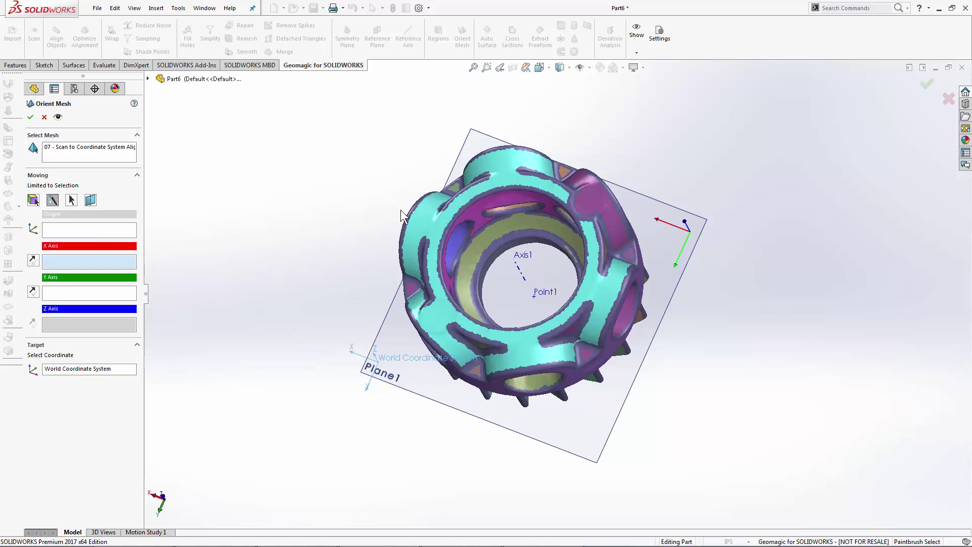
click(72, 230)
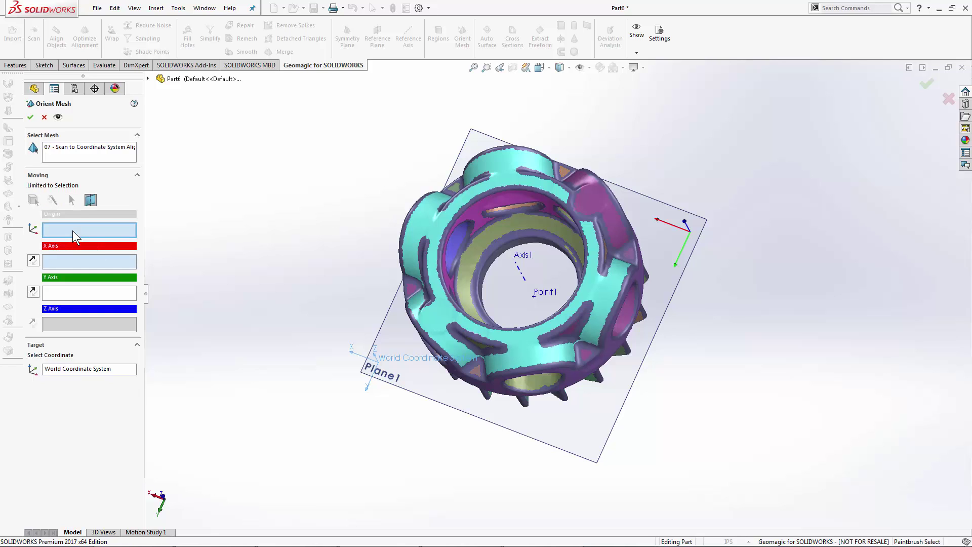
click(533, 298)
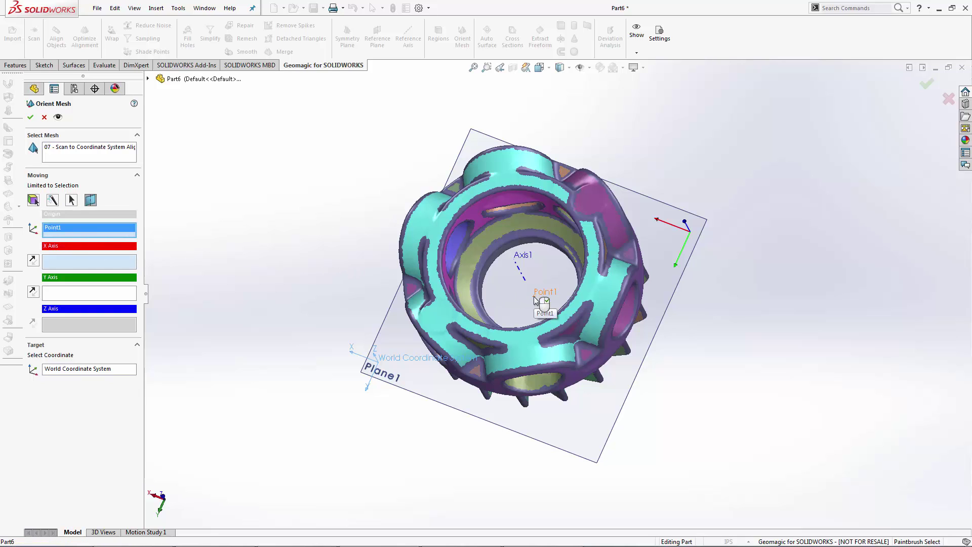
middle_drag(561, 268, 499, 281)
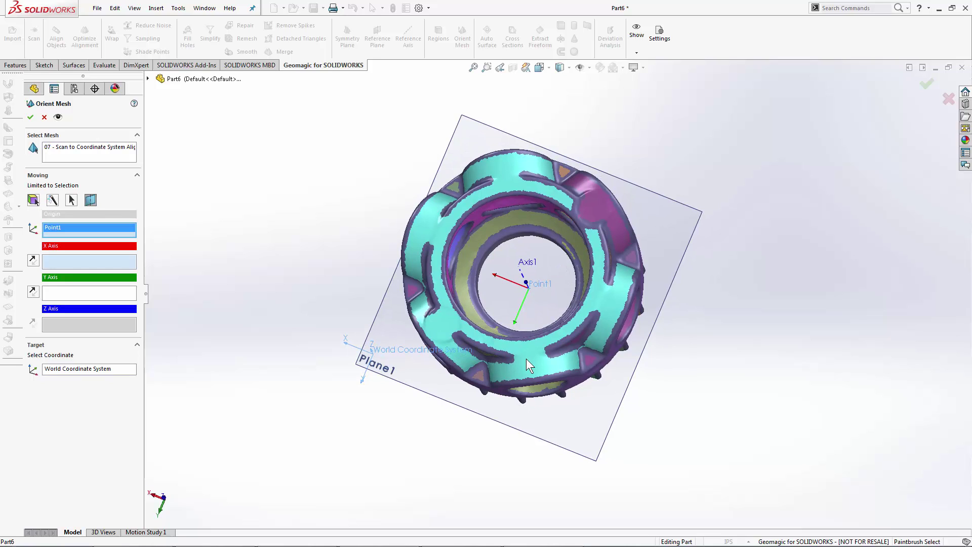
- Assign the central reference axis as the moving Z axis of the mesh
click(59, 320)
middle_drag(340, 331, 421, 299)
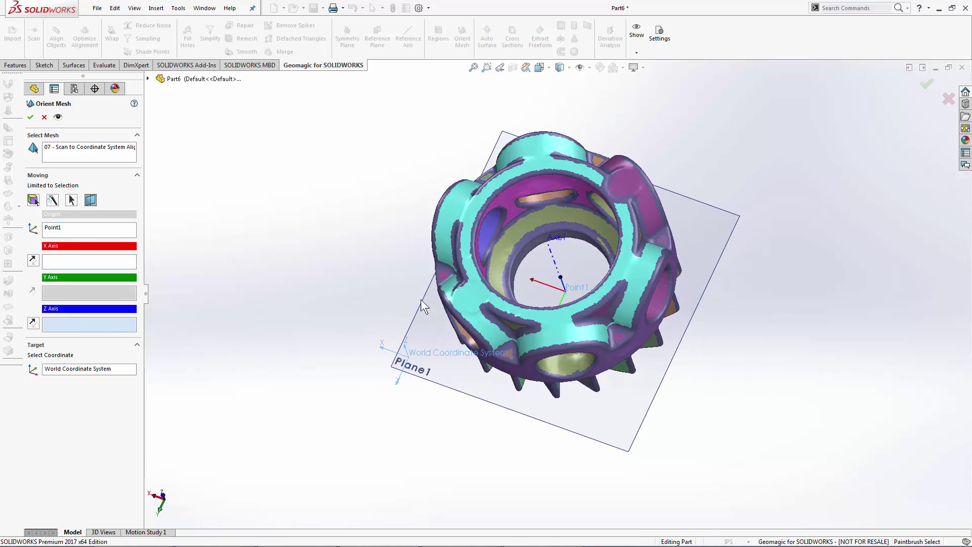
click(552, 259)
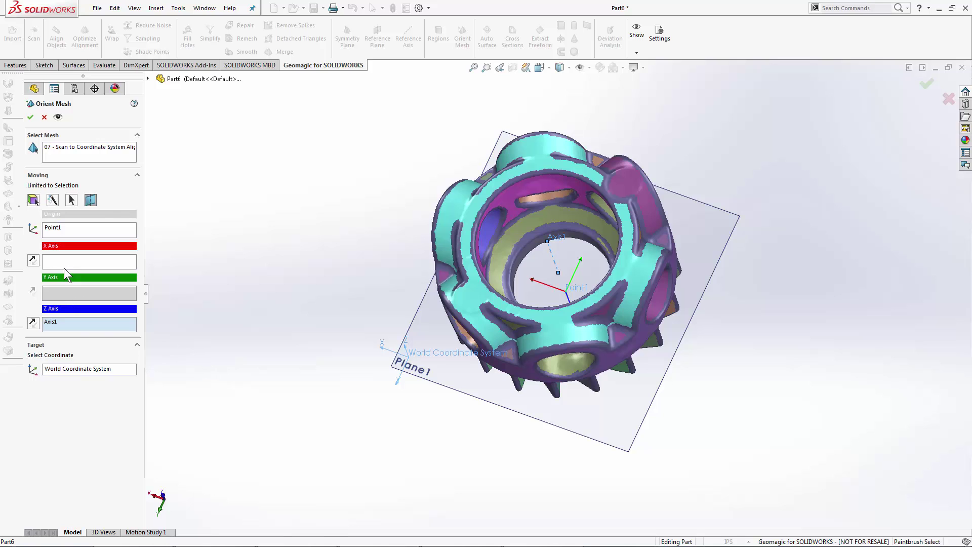
- Assign the cylindrical region of a side hole in the mesh's outer wall as the moving Y axis
click(59, 293)
middle_drag(325, 309, 382, 283)
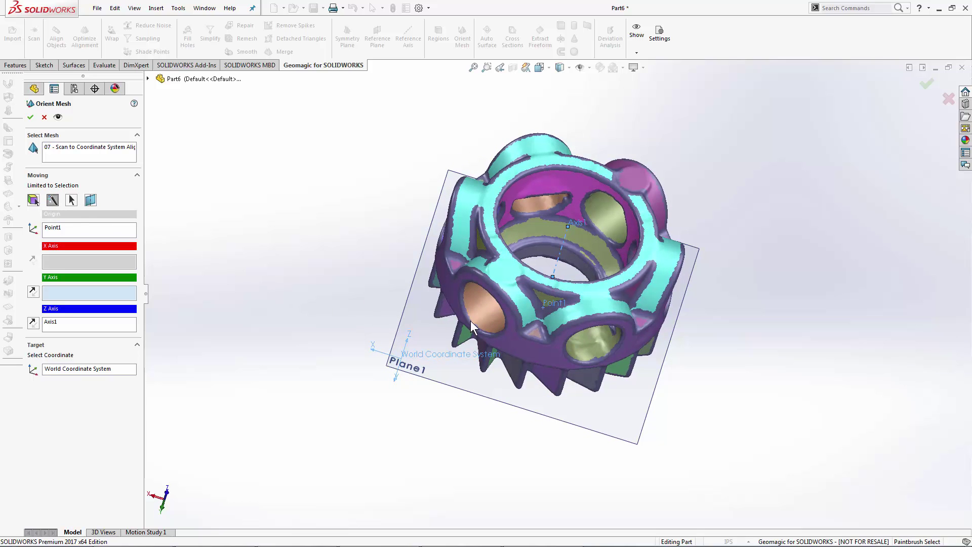
click(34, 201)
click(480, 313)
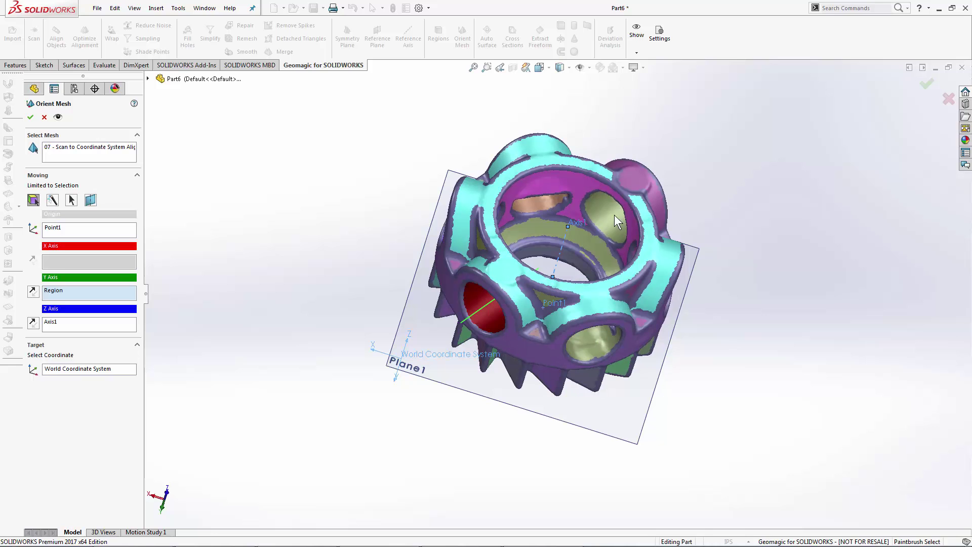
middle_drag(692, 317, 664, 364)
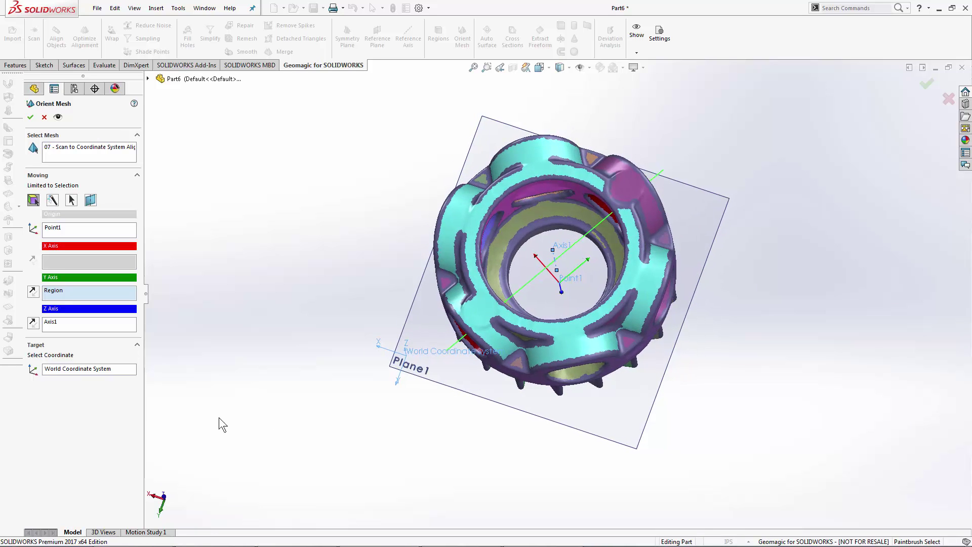
- Reverse the moving Z axis direction and apply the mesh orientation to the World Coordinate System
click(33, 324)
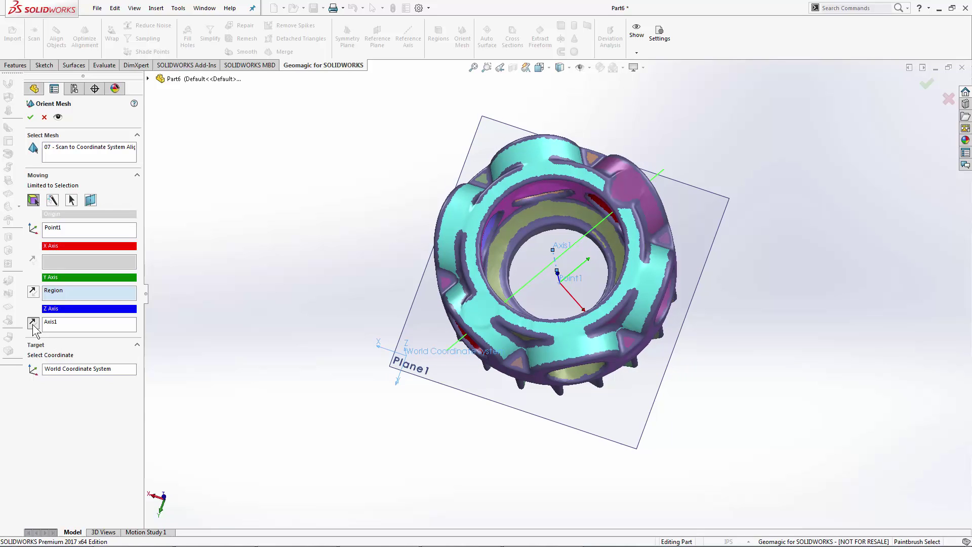
click(30, 118)
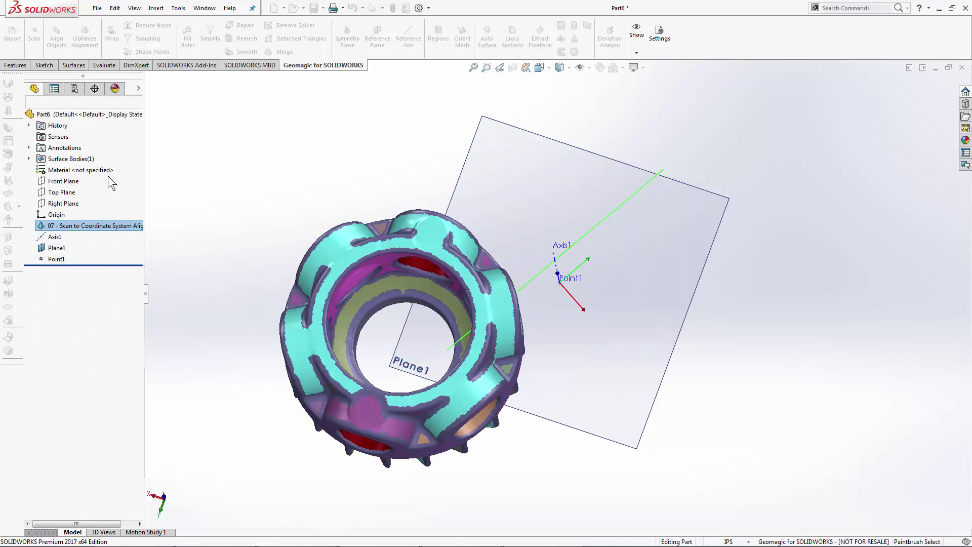
click(56, 225)
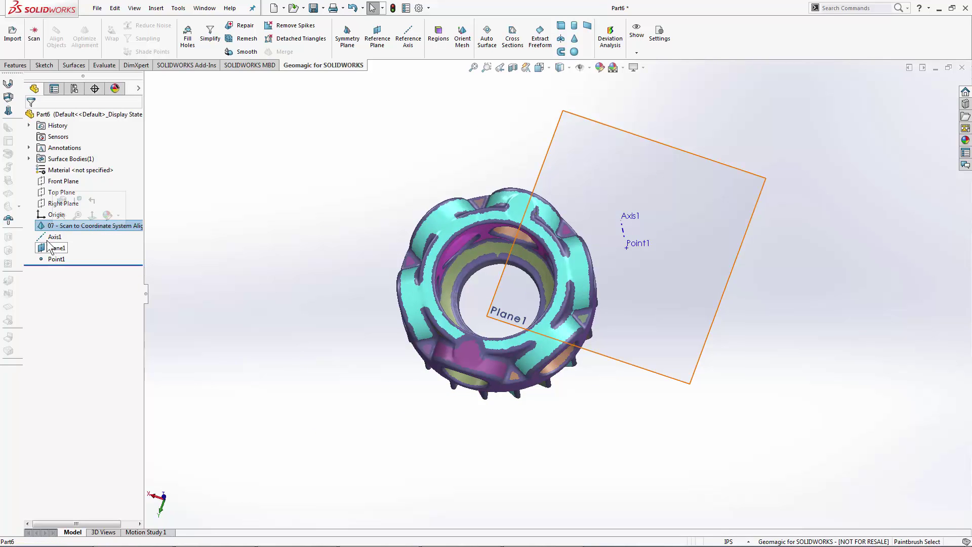
- Hide the fitted reference axis, plane and point used for the alignment
click(55, 236)
shift+click(52, 260)
right_click(51, 257)
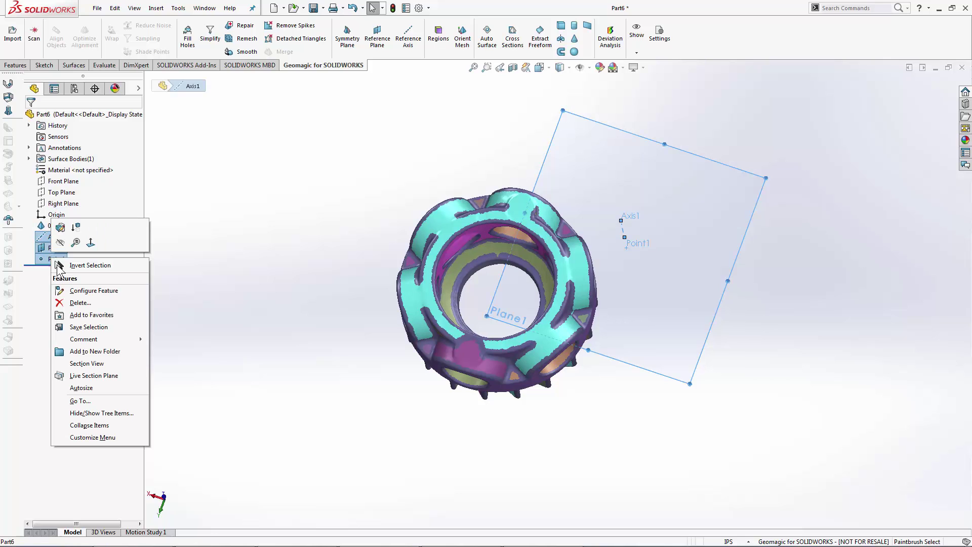
click(67, 249)
- Highlight the Front, Top and Right planes and the origin, and check the mesh's alignment against them in the Front view
click(58, 182)
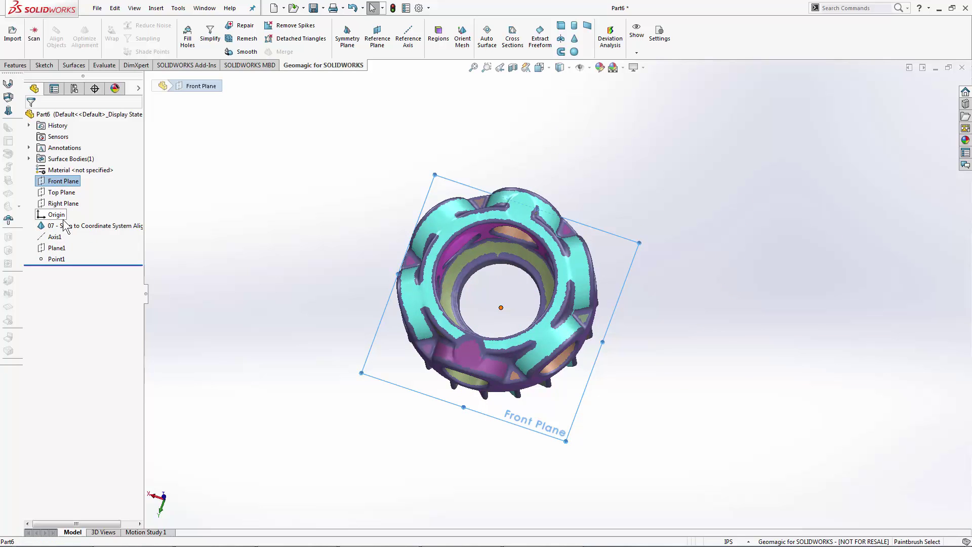
shift+click(57, 215)
middle_drag(342, 243, 345, 279)
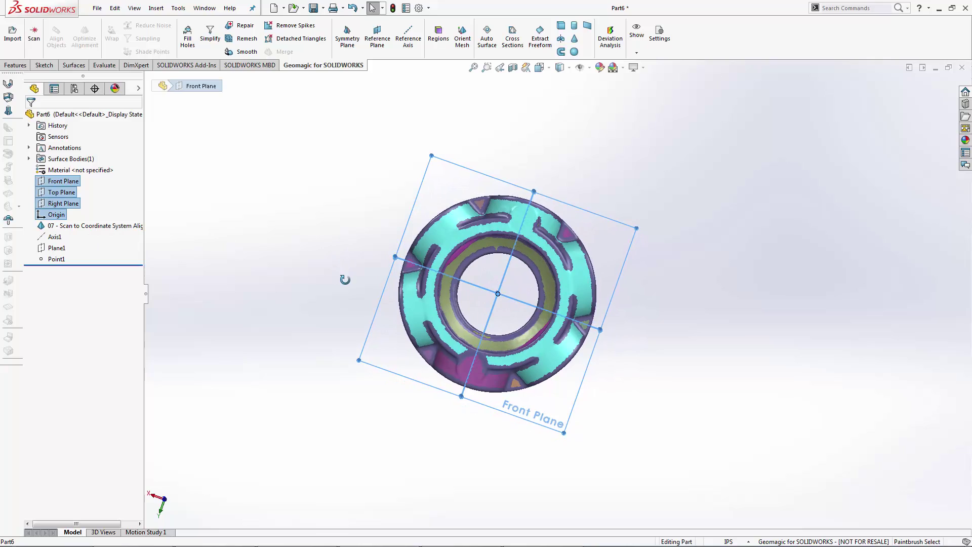
right_drag(315, 222, 309, 276)
right_drag(192, 264, 272, 284)
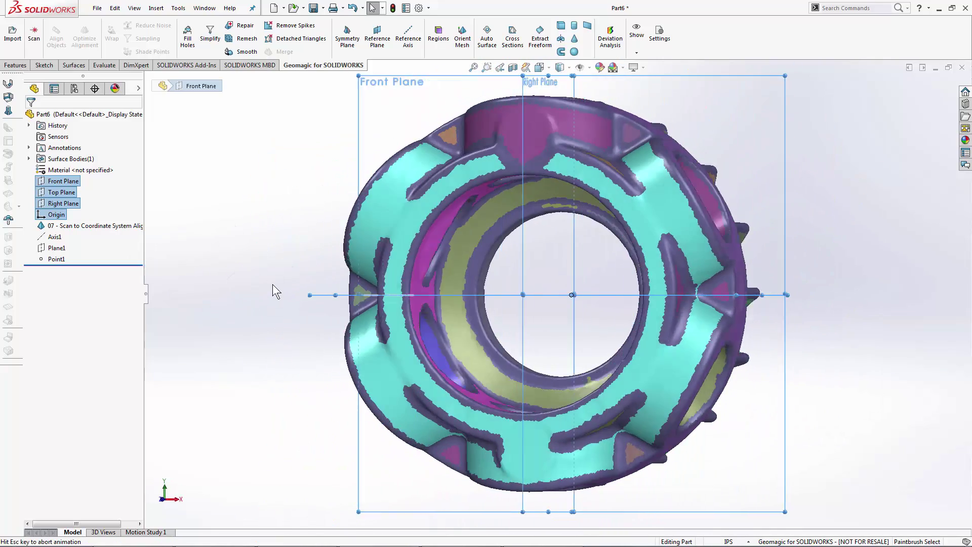
scroll(272, 285, down, 4)
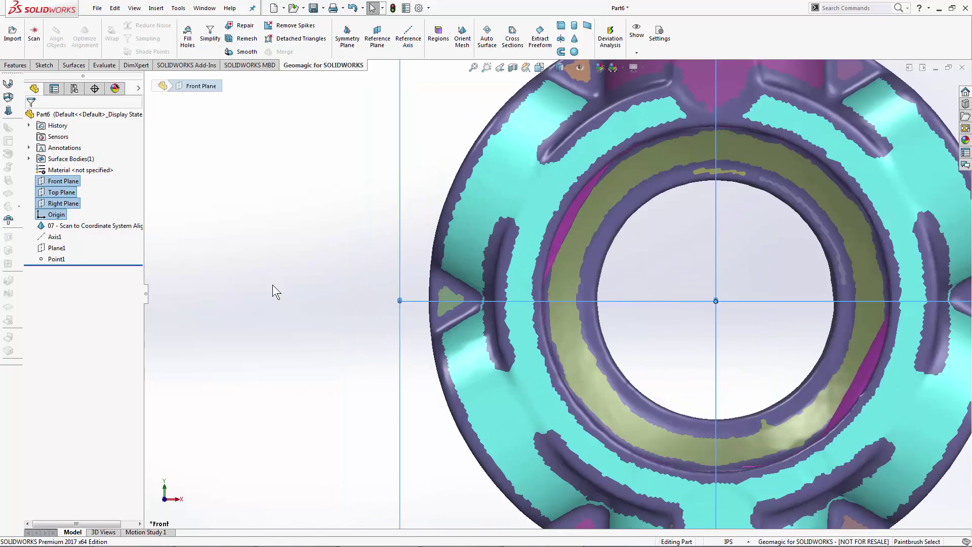
key(f)
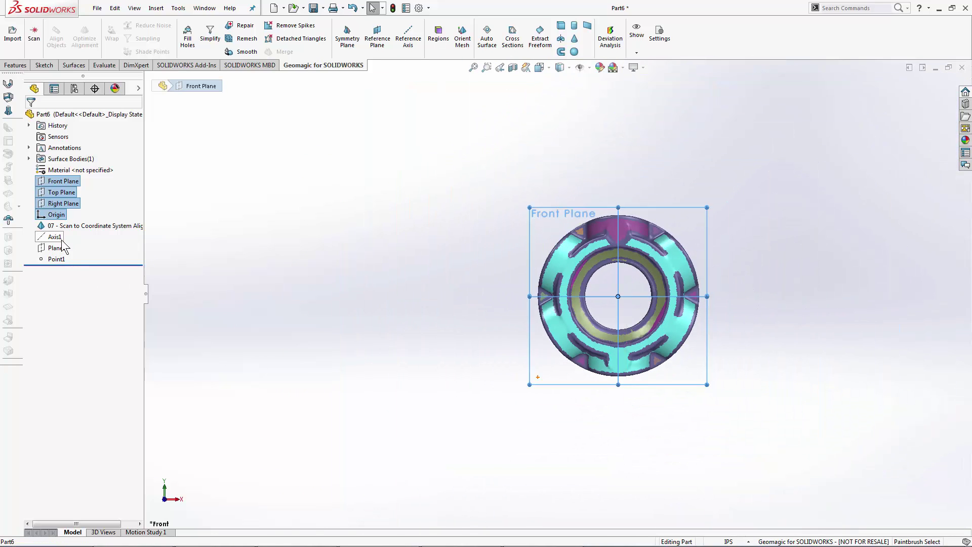
- Delete the fitted reference axis, plane and point together with all dependent items
click(55, 237)
shift+click(60, 260)
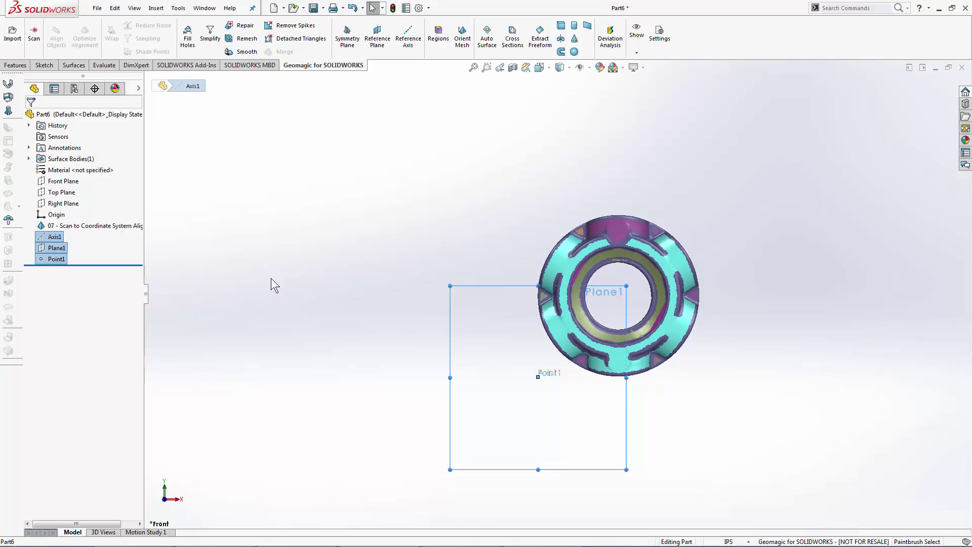
middle_drag(403, 316, 379, 215)
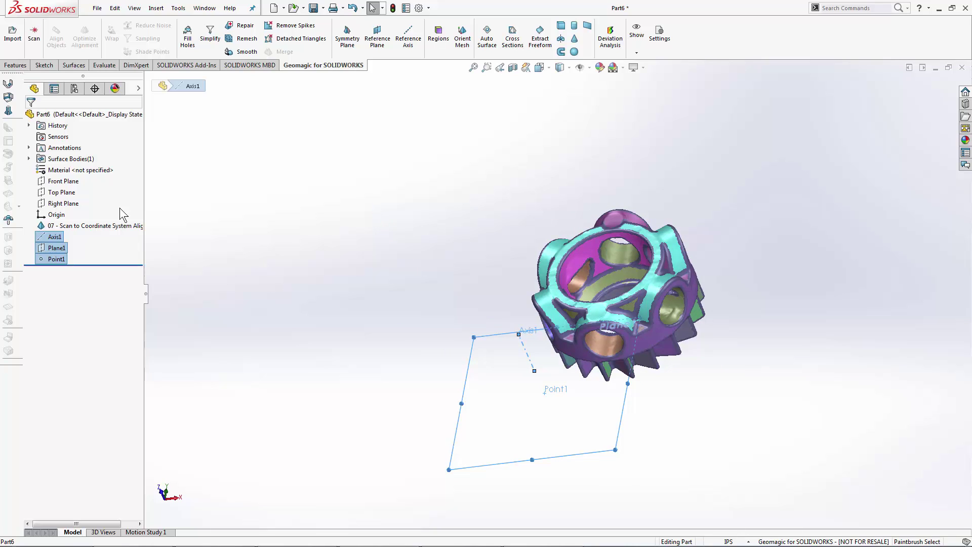
right_click(56, 251)
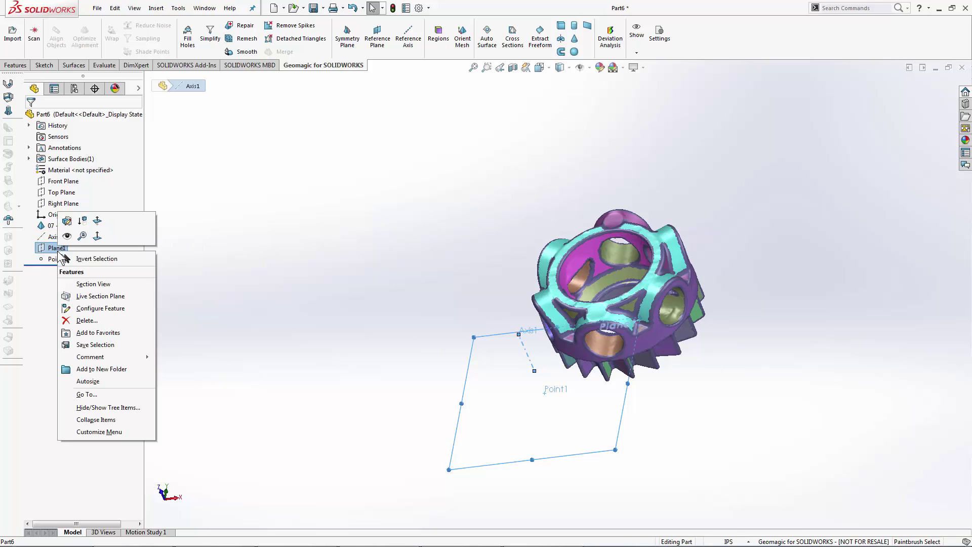
click(70, 320)
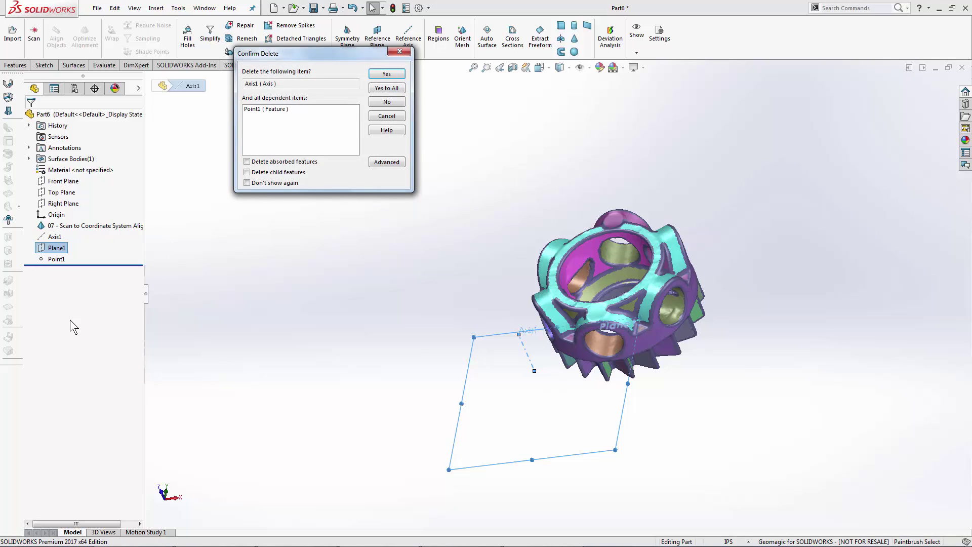
click(382, 86)
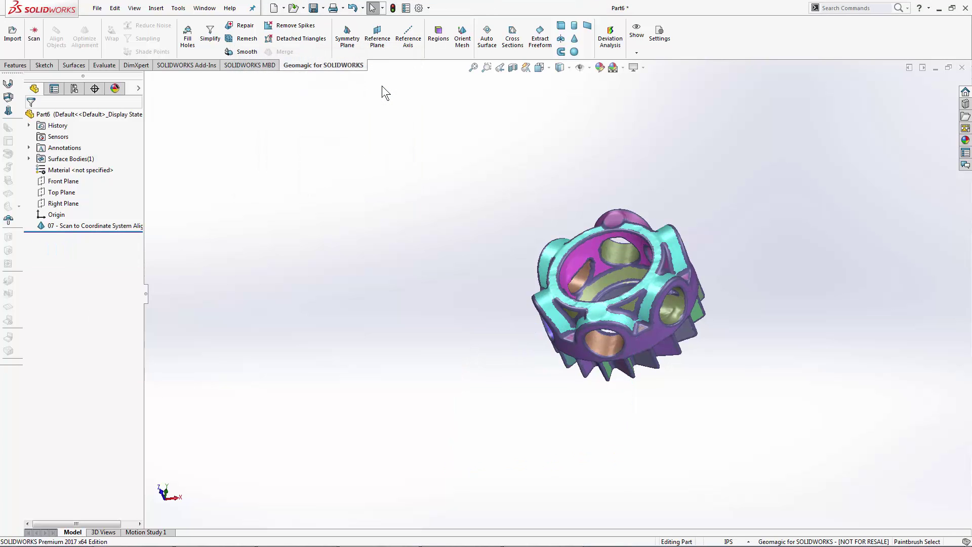